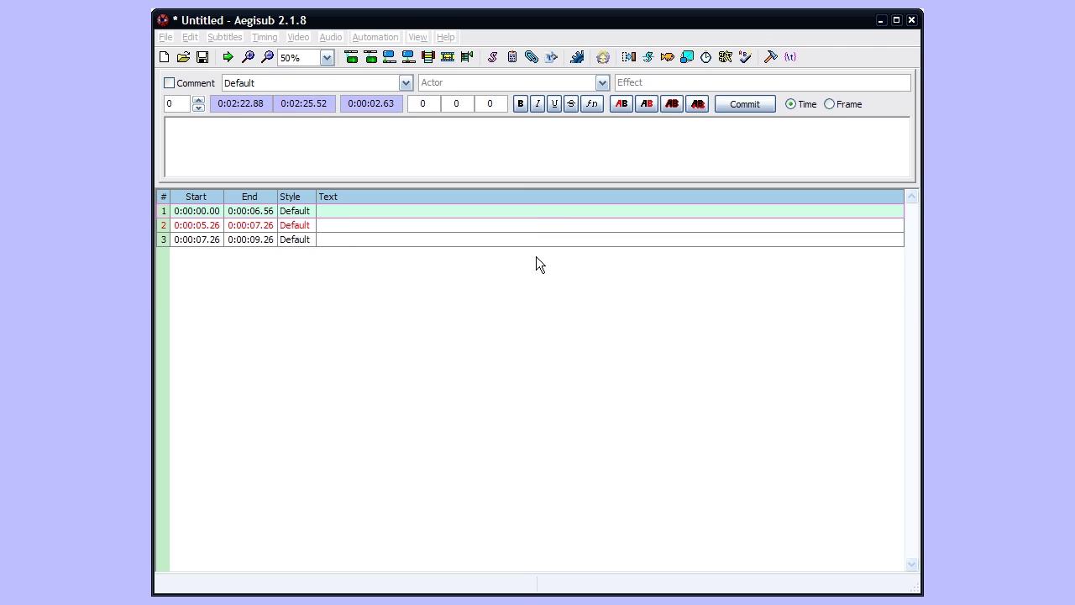
- Browse to the S:\Let's Play folder and choose savvy3.ass to open
left_click(166, 37)
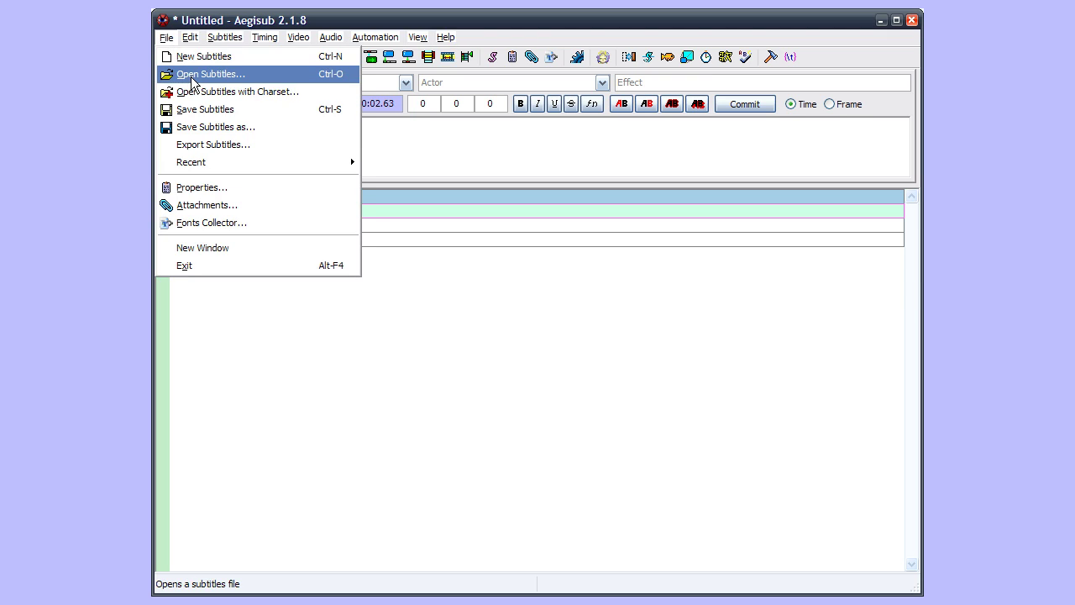
left_click(193, 72)
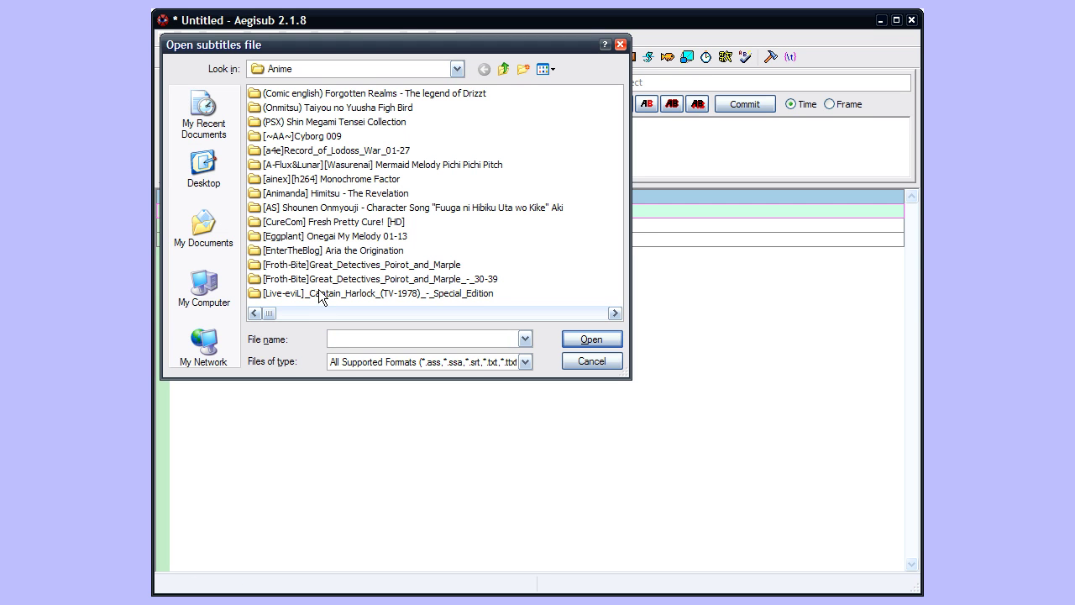
type("s:\\let's")
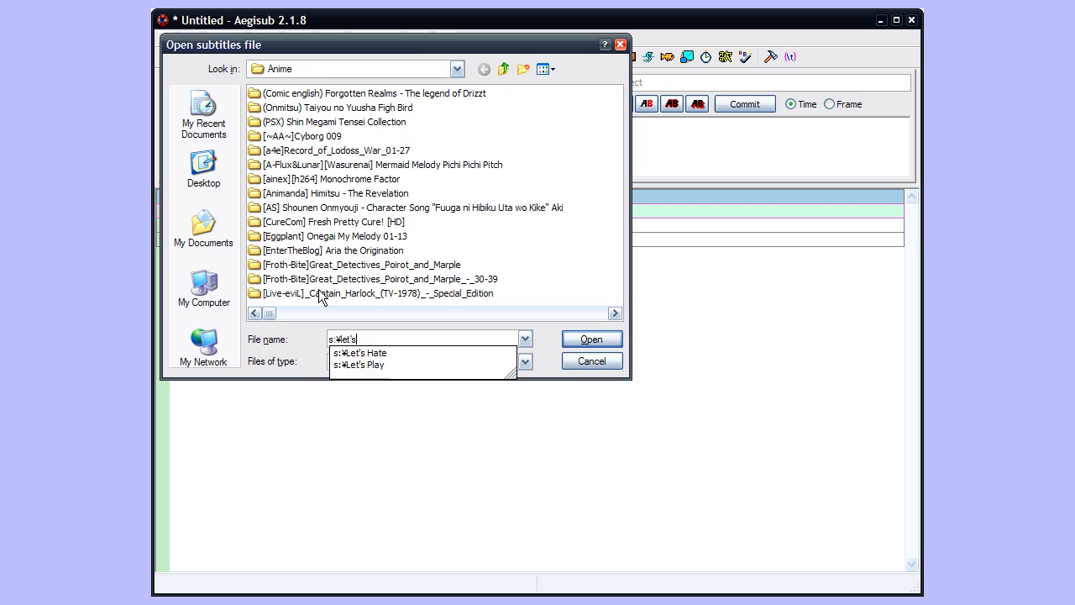
key("Down")
key("Down")
key("Return")
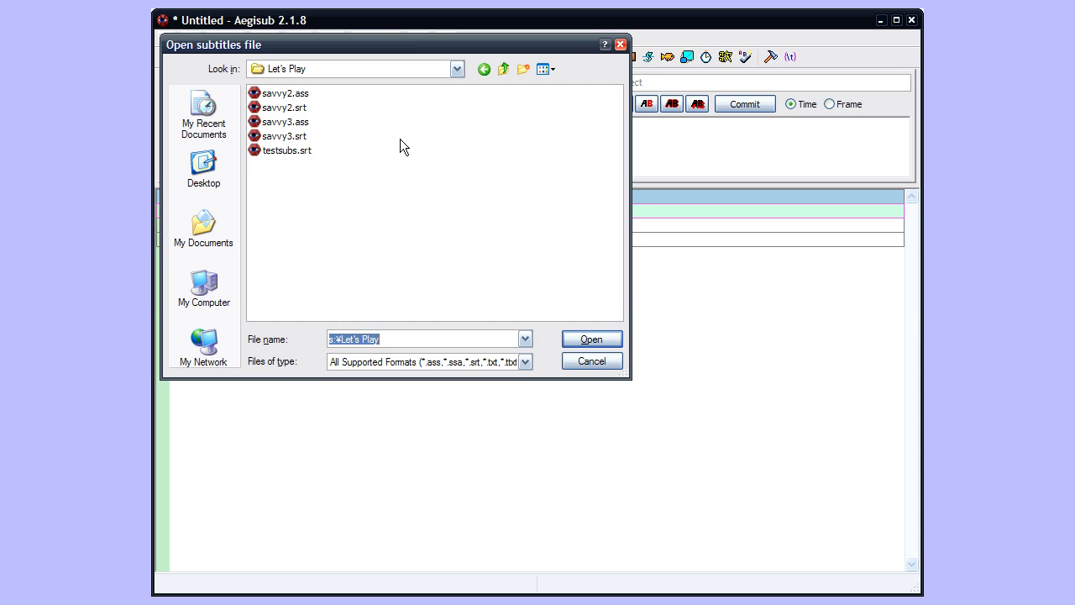
left_click(289, 137)
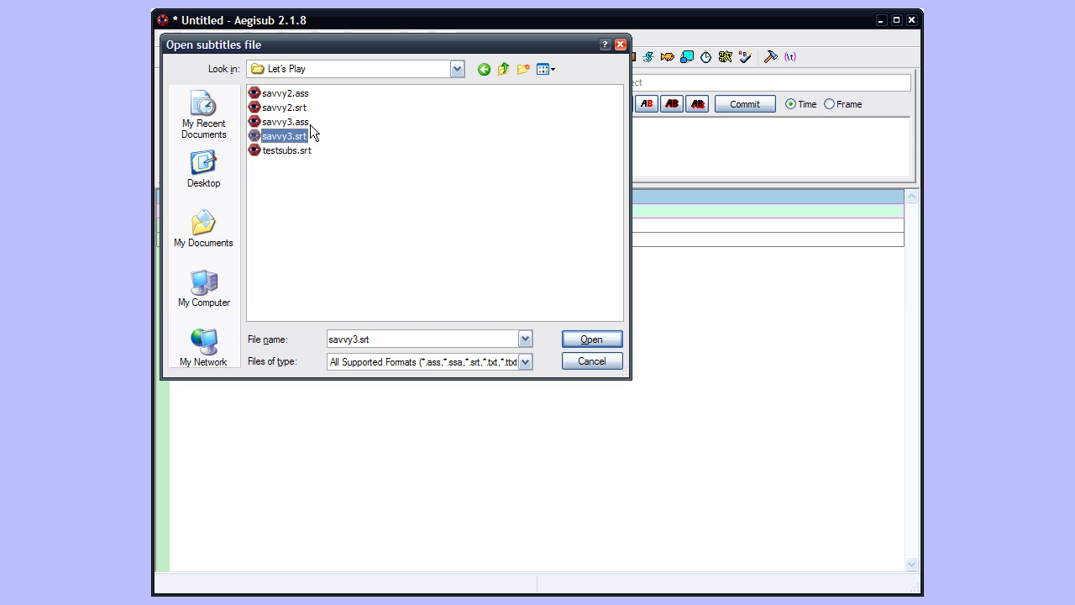
left_click(287, 122)
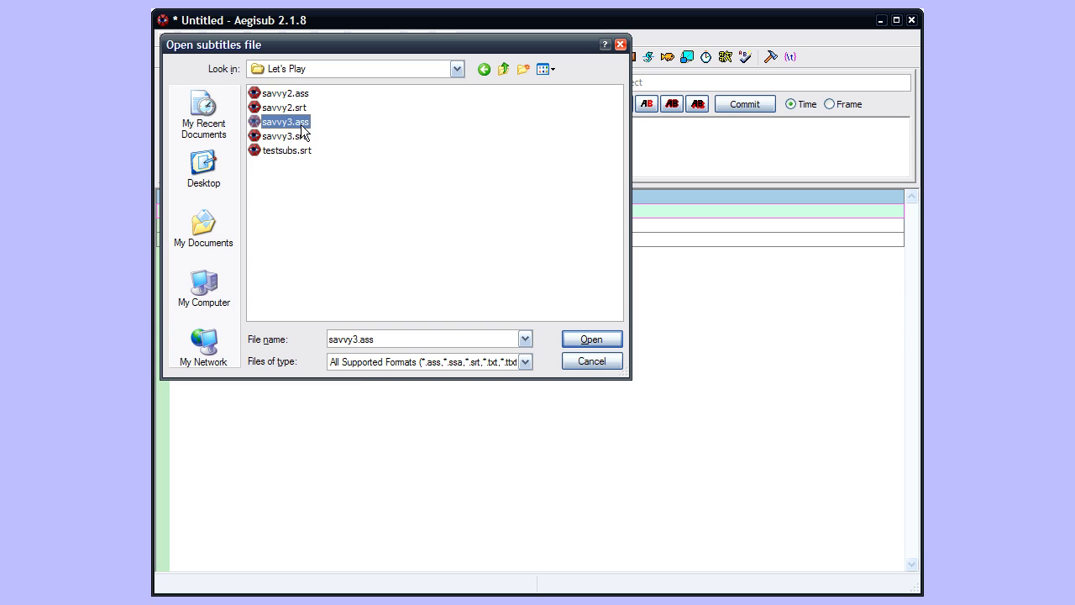
left_click(598, 339)
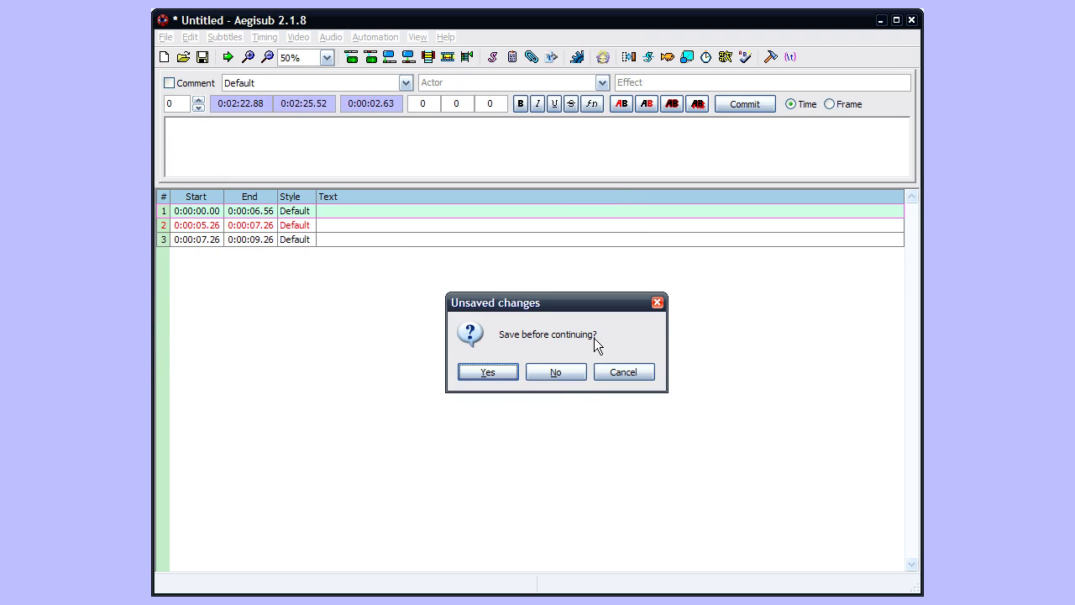
- Skip saving the untitled project, load savvy3.ass, then close its video and audio
left_click(557, 375)
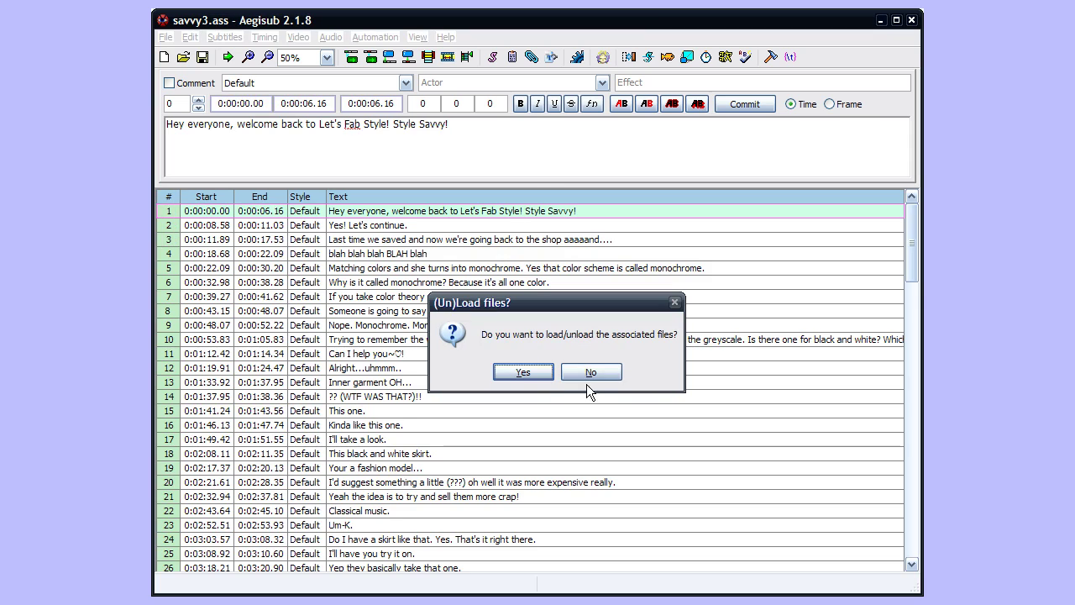
left_click(529, 374)
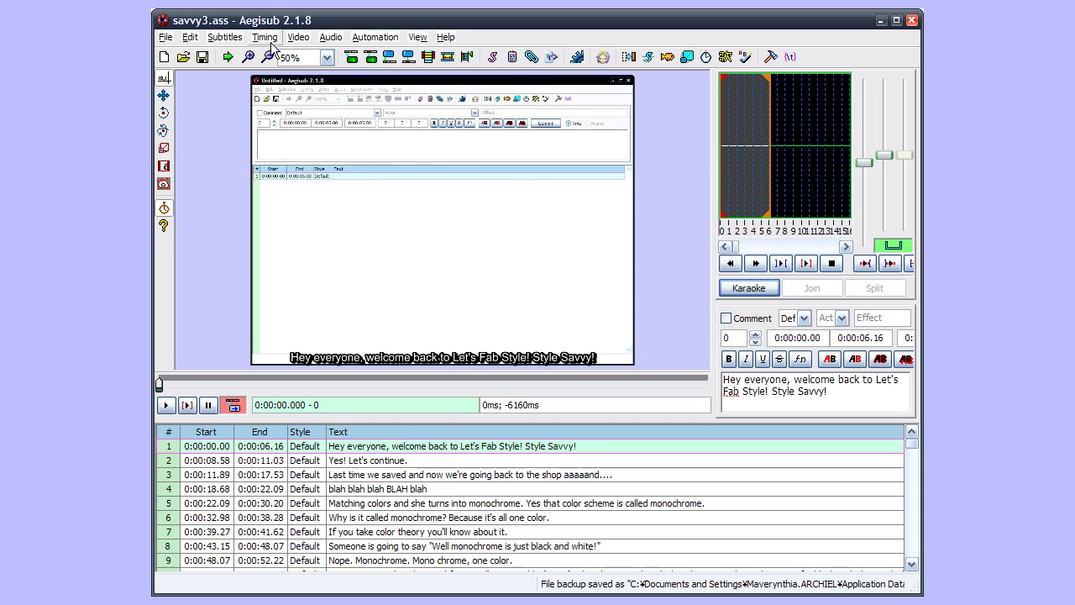
left_click(298, 38)
left_click(326, 69)
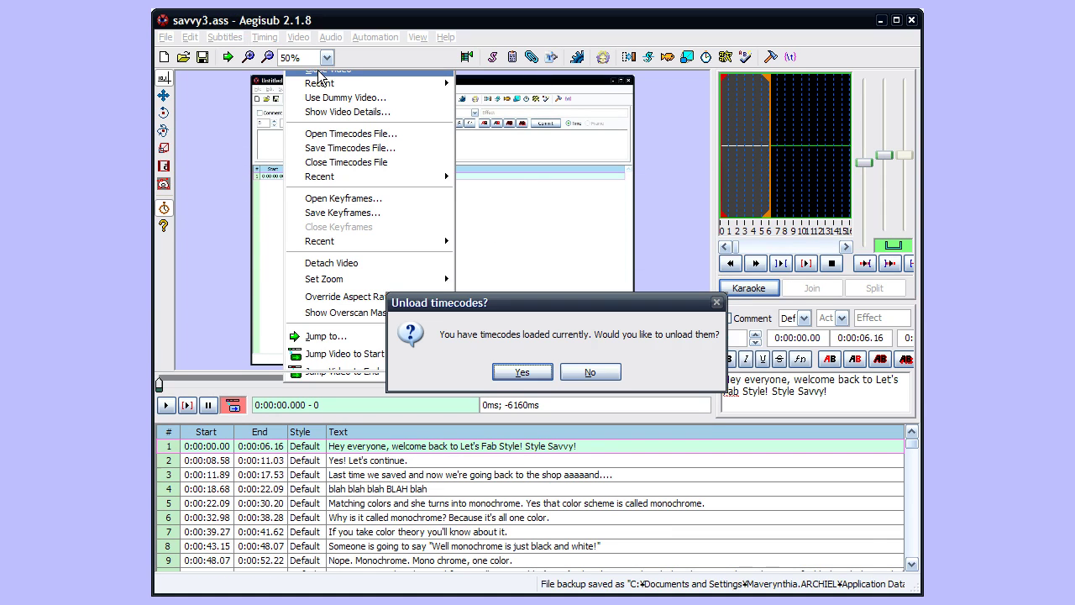
left_click(522, 373)
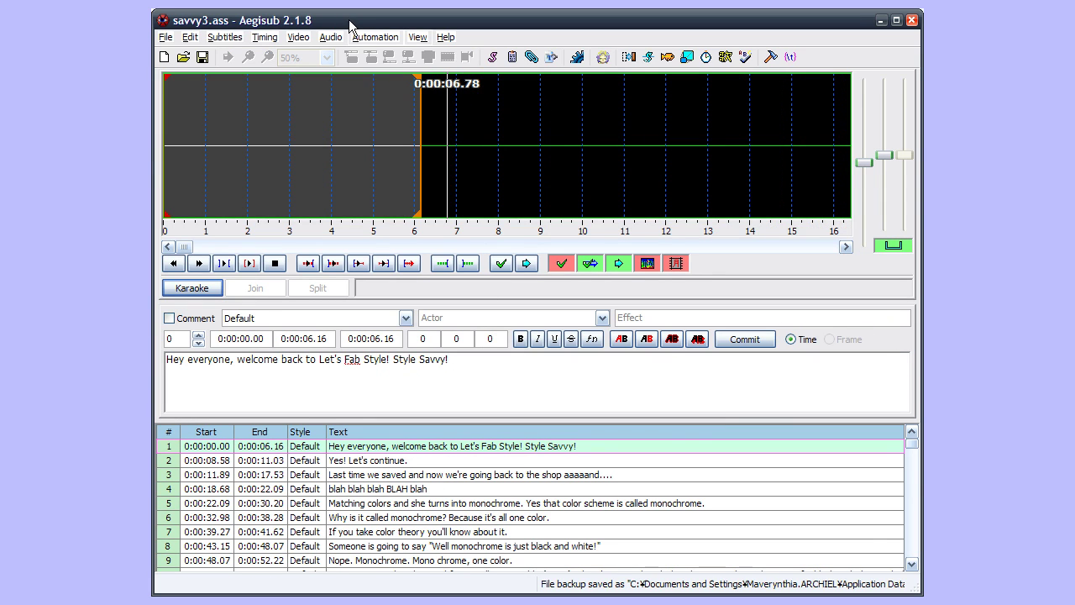
left_click(331, 38)
left_click(356, 84)
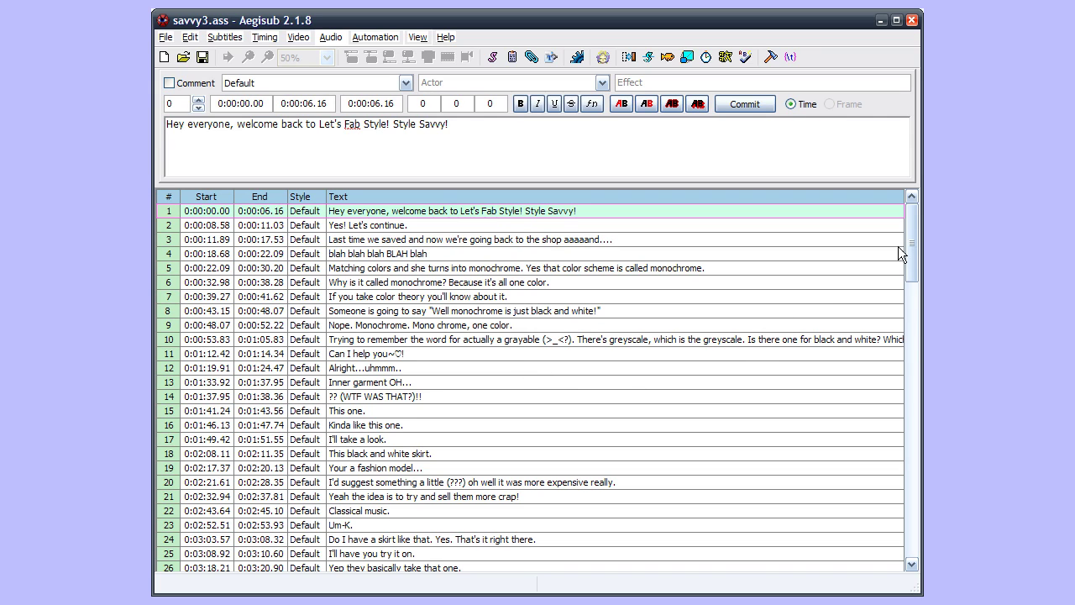
- Open Kimi ni Todoke 2nd Season - 02 from I:\anime and read its SRT subtitle track
left_click(165, 37)
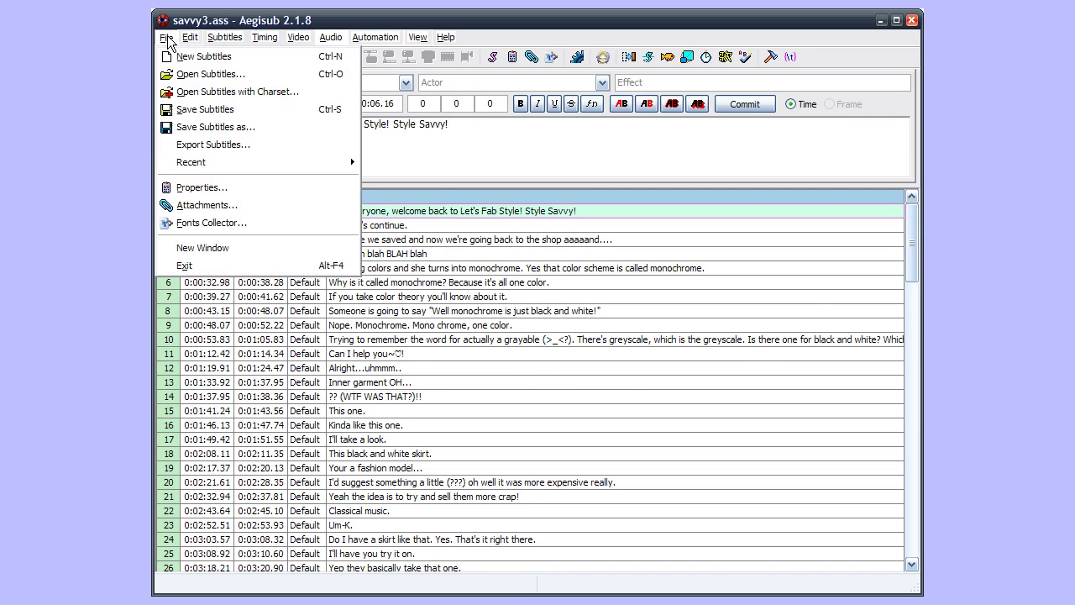
left_click(193, 74)
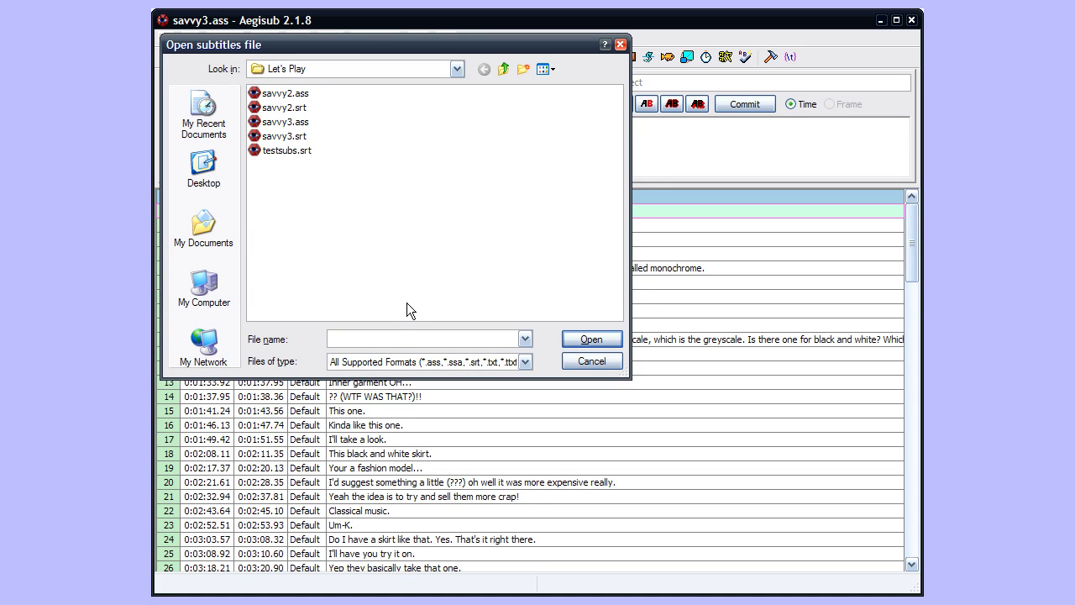
type("i:\\anime")
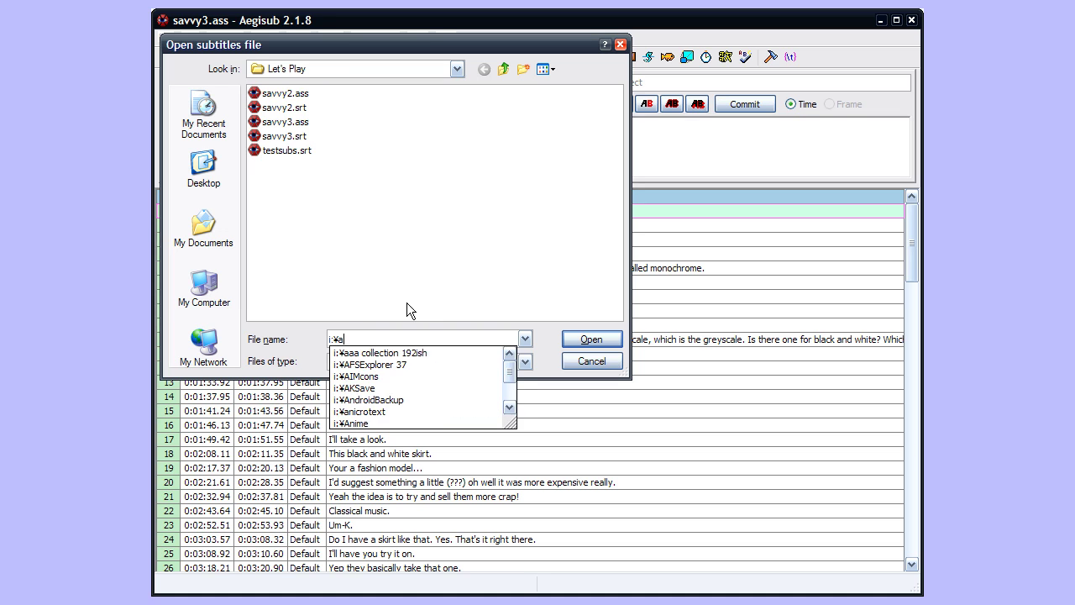
key("Return")
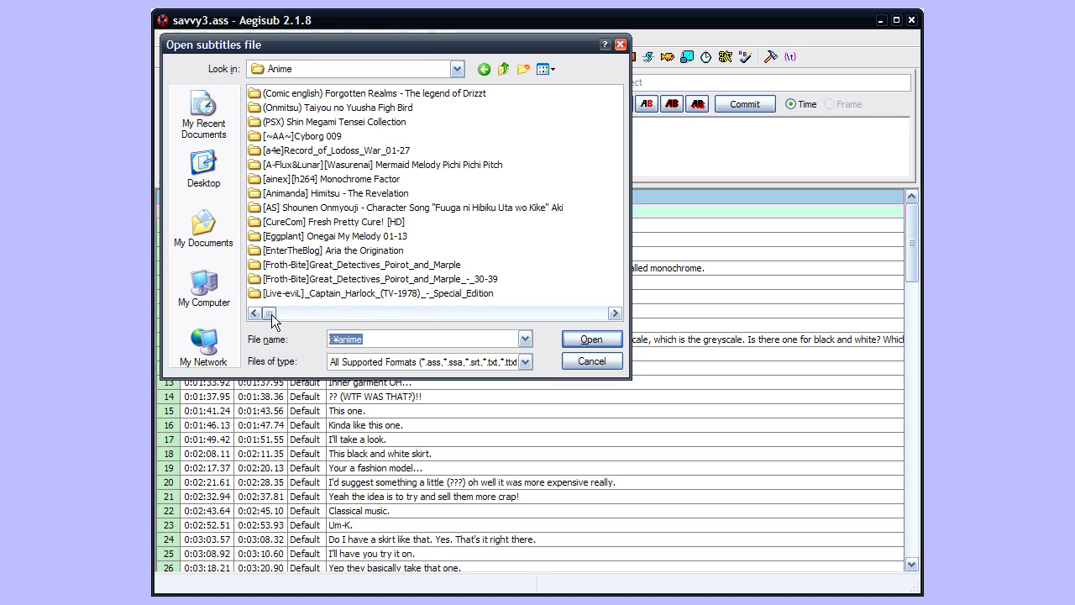
left_click_drag(270, 313, 509, 313)
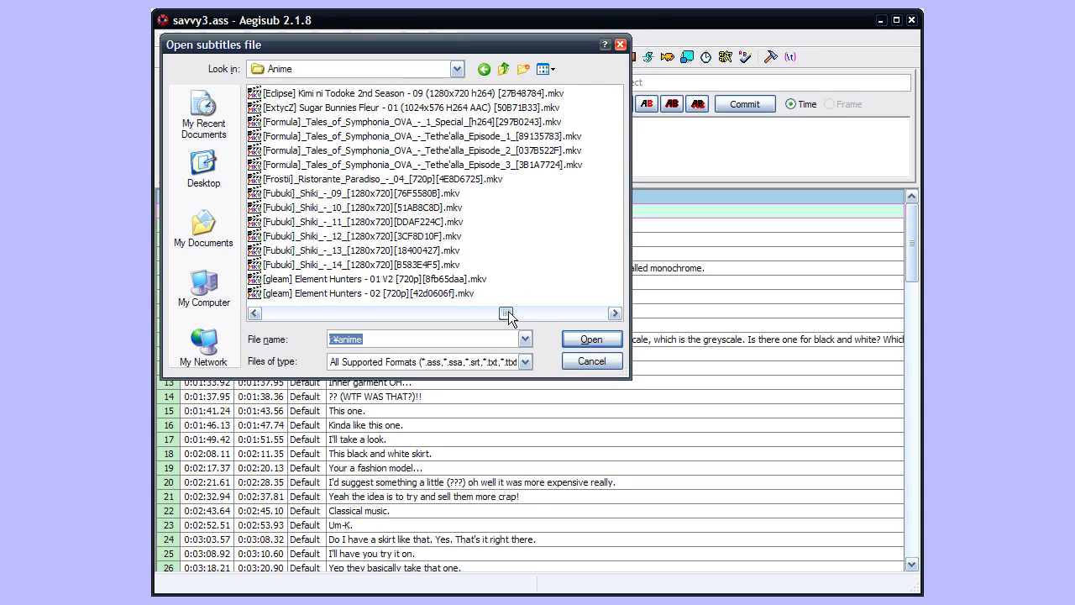
left_click(363, 196)
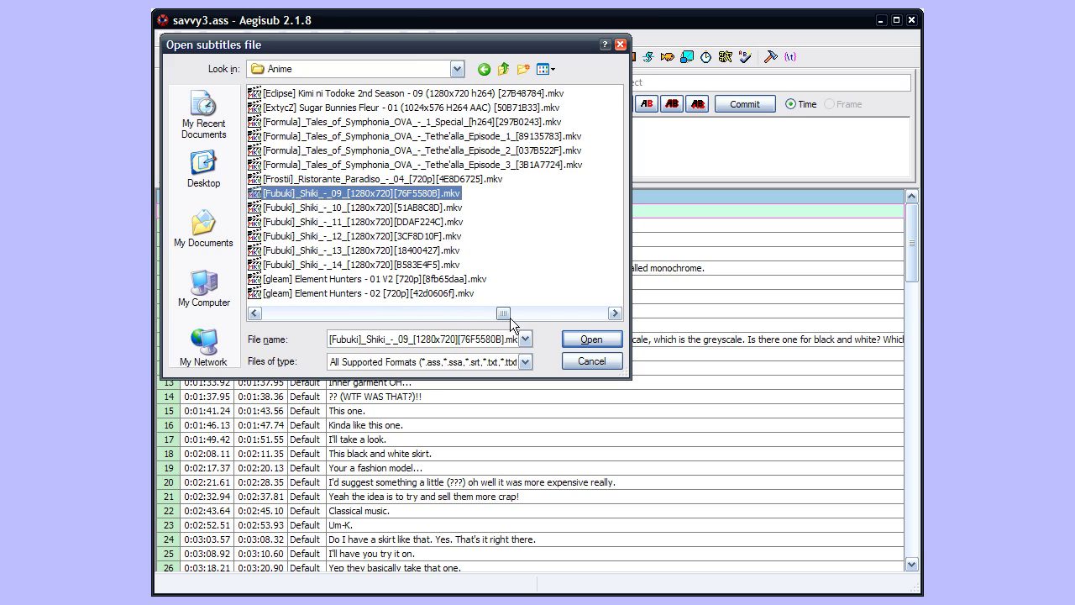
left_click_drag(502, 313, 487, 317)
left_click(436, 207)
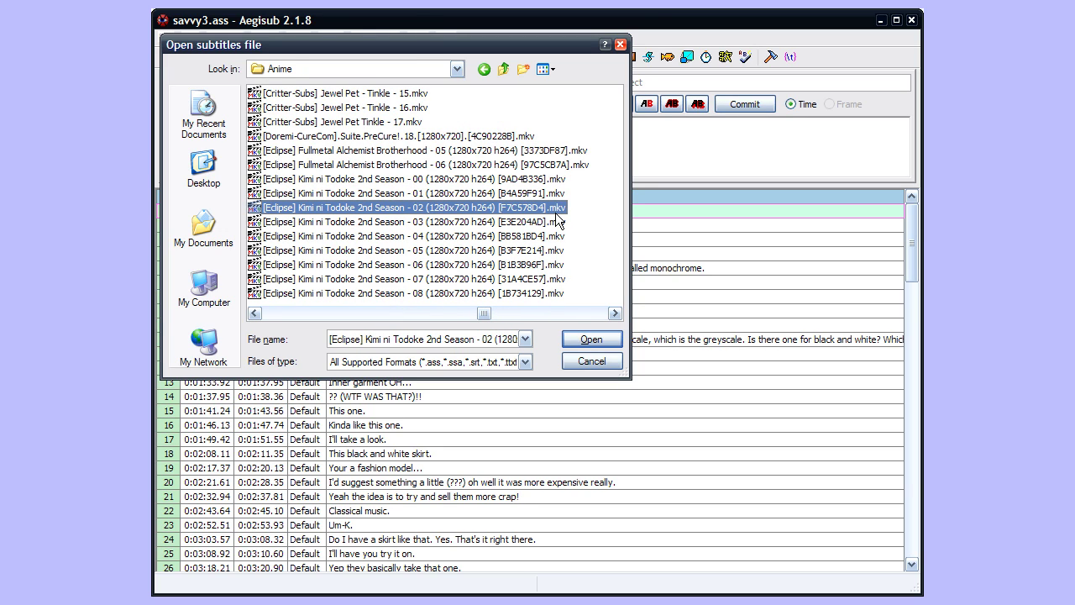
left_click(604, 340)
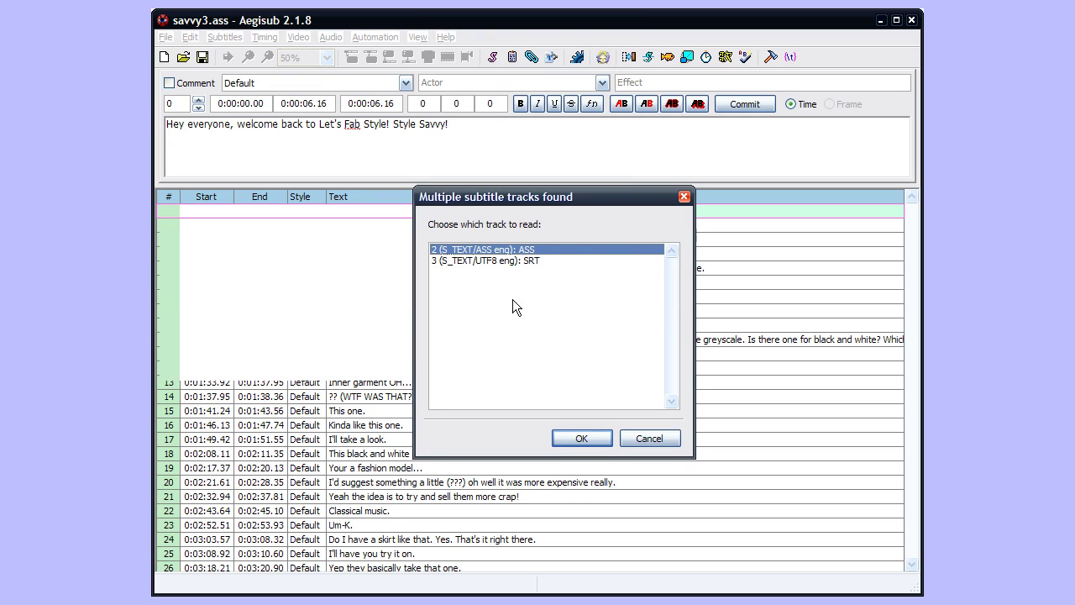
left_click(475, 262)
left_click(582, 438)
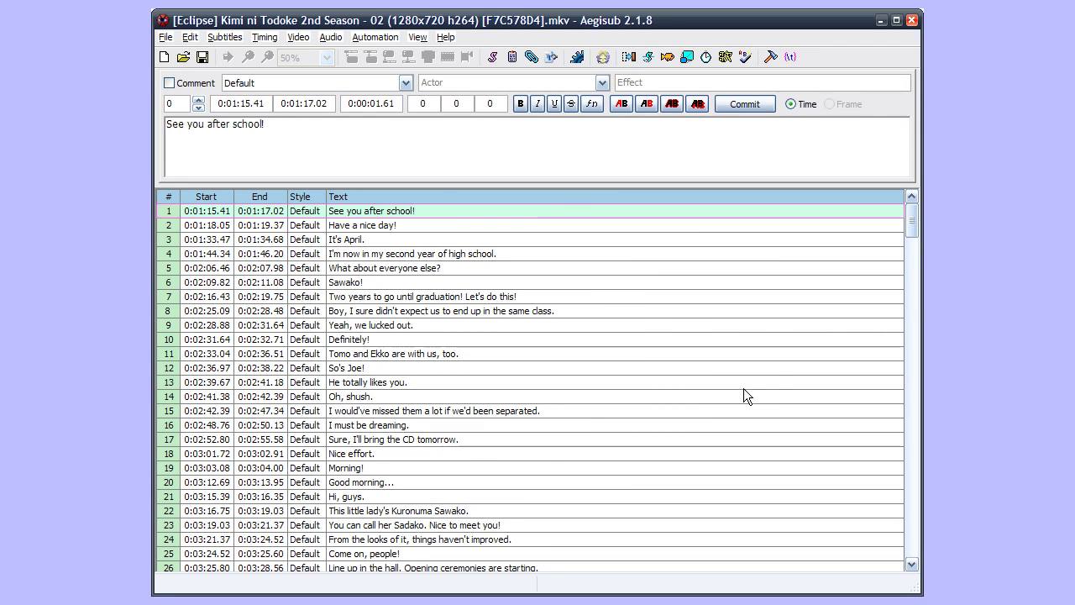
- Append the word EDIT to line 74's text
left_click_drag(911, 221, 907, 307)
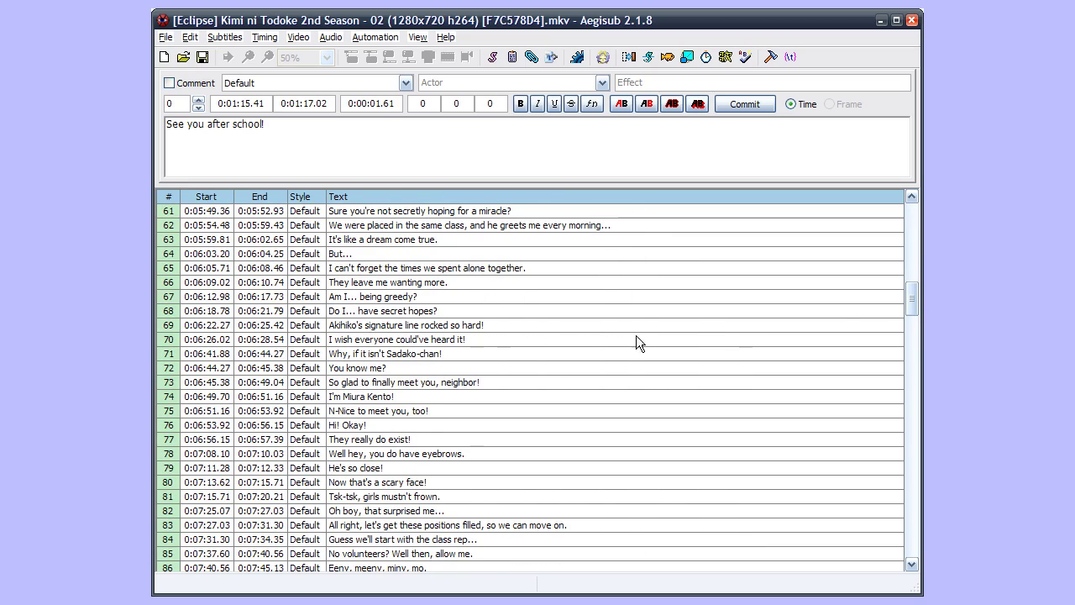
left_click(423, 396)
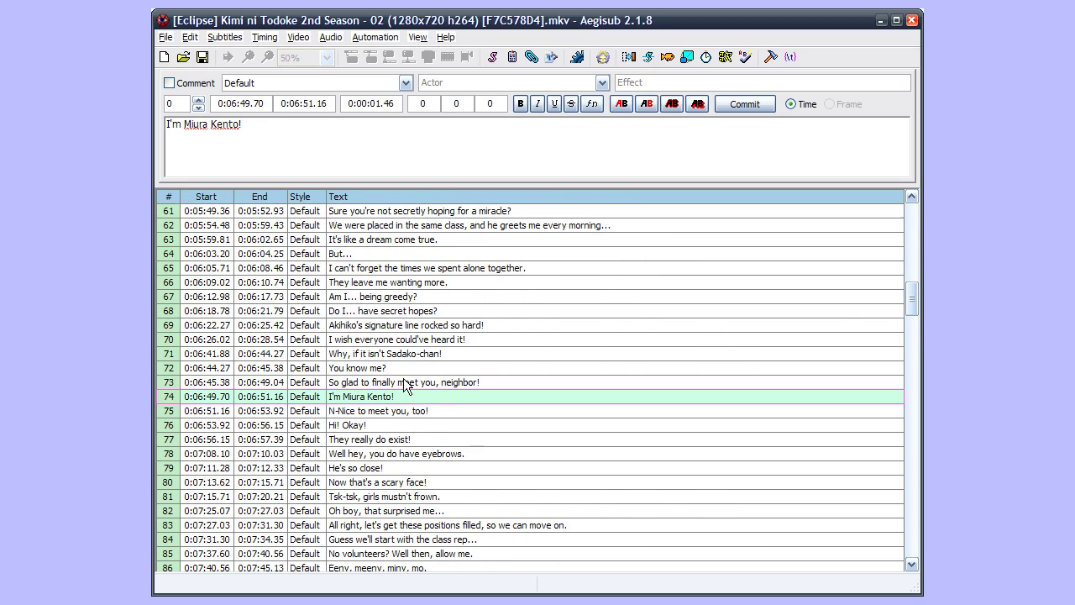
type("EDIT")
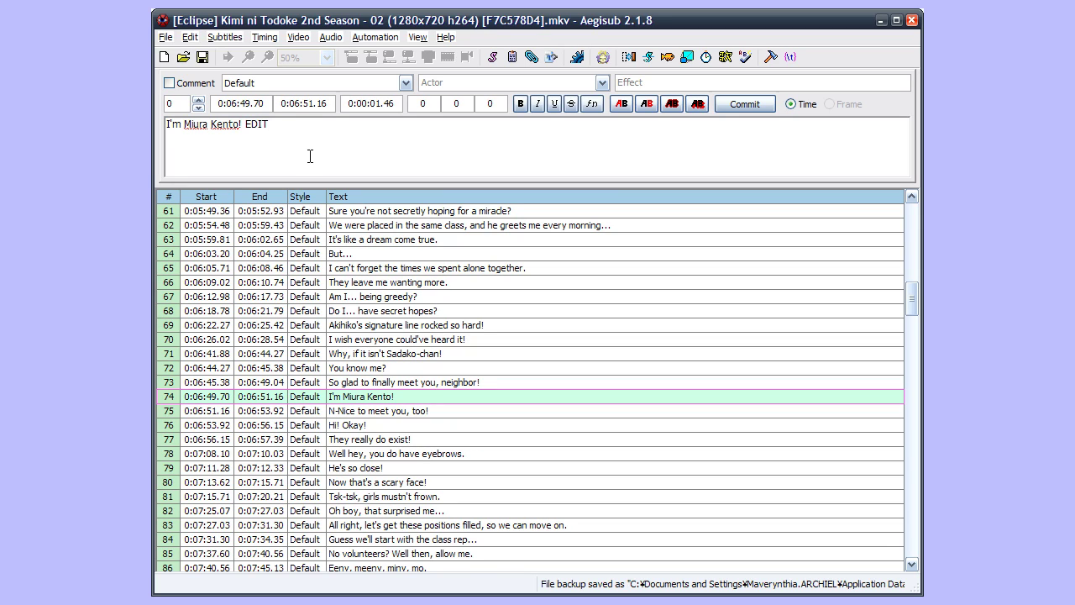
key("Return")
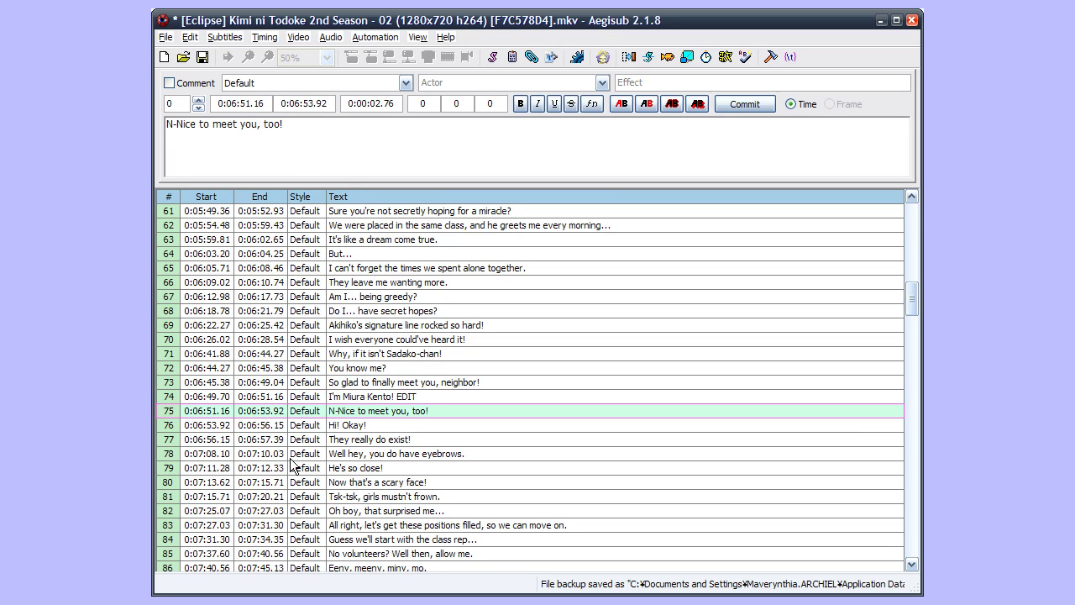
- Set line 74's end time to 0:06:55.16
left_click(392, 397)
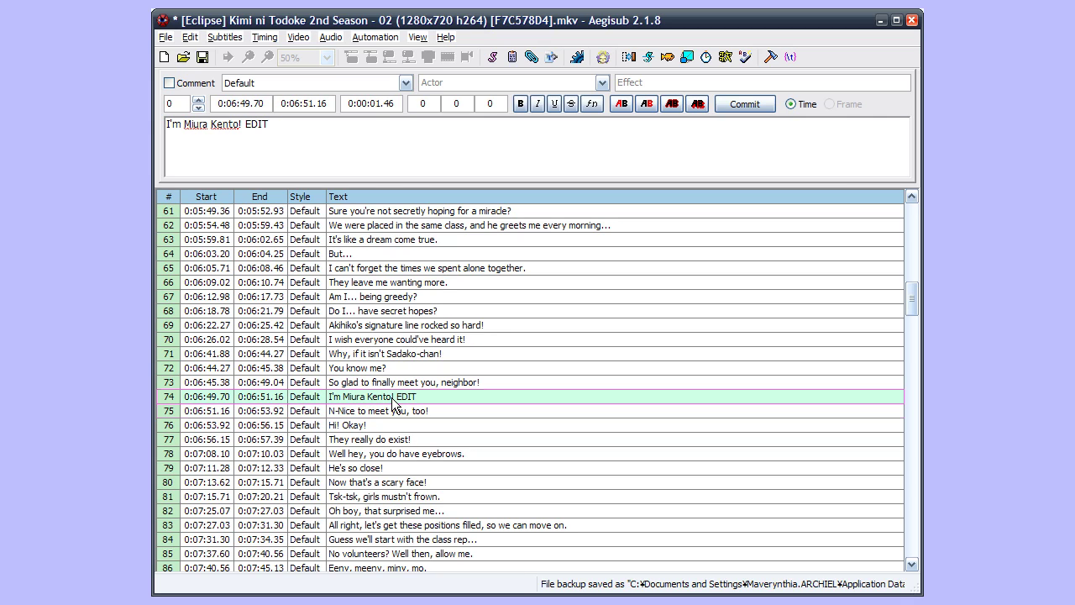
left_click(310, 104)
type("5")
key("Return")
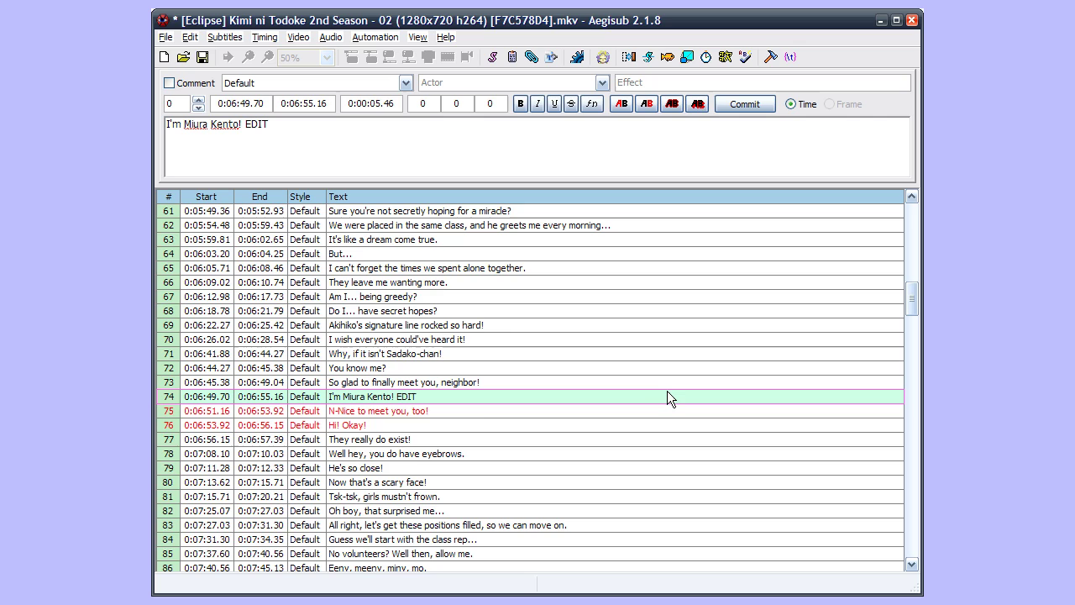
- Start a new untitled subtitle script, discarding the old script's unsaved changes
left_click(167, 38)
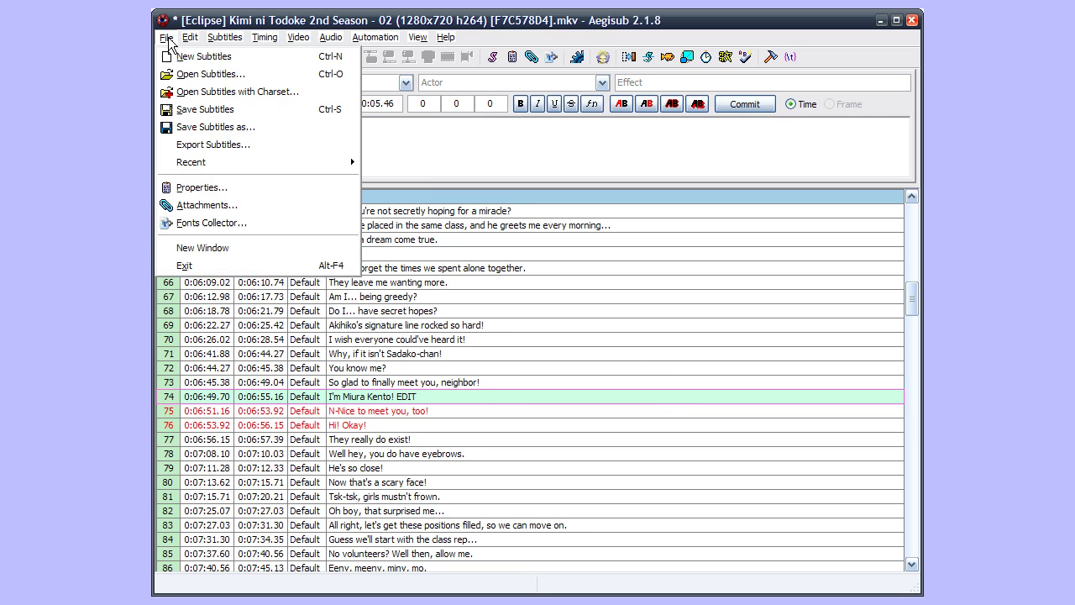
left_click(201, 57)
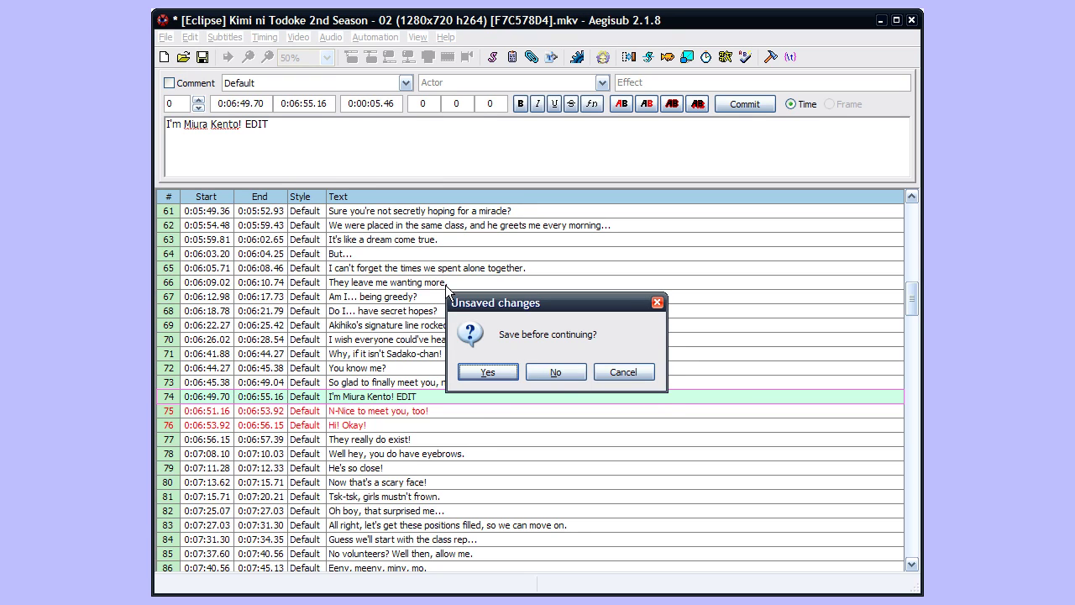
left_click(559, 372)
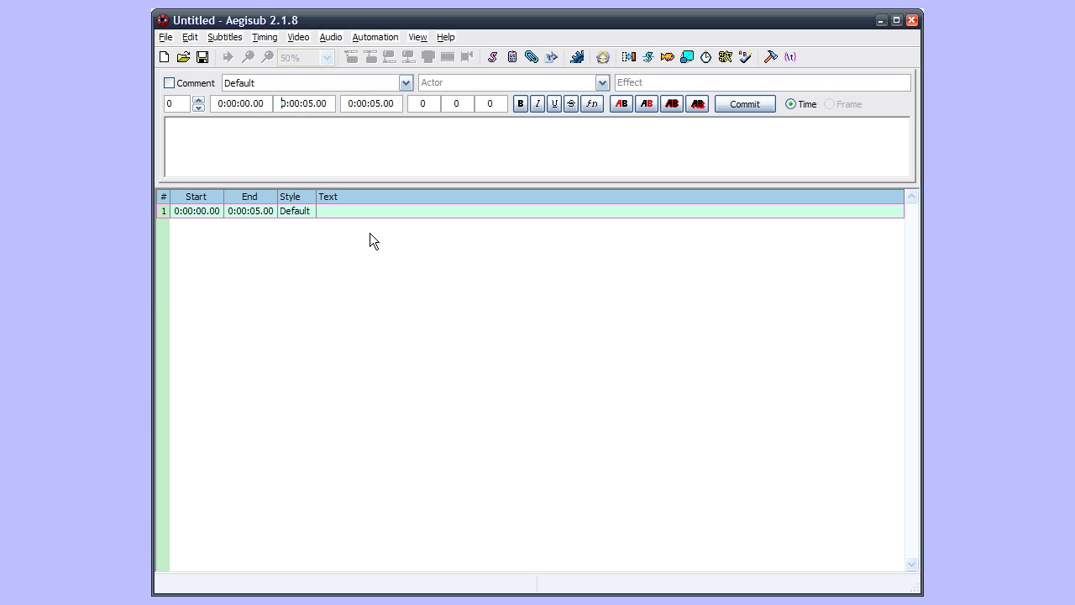
- Load AS0002p.avi as the script's video, keeping the current timecodes
left_click(291, 38)
left_click(323, 54)
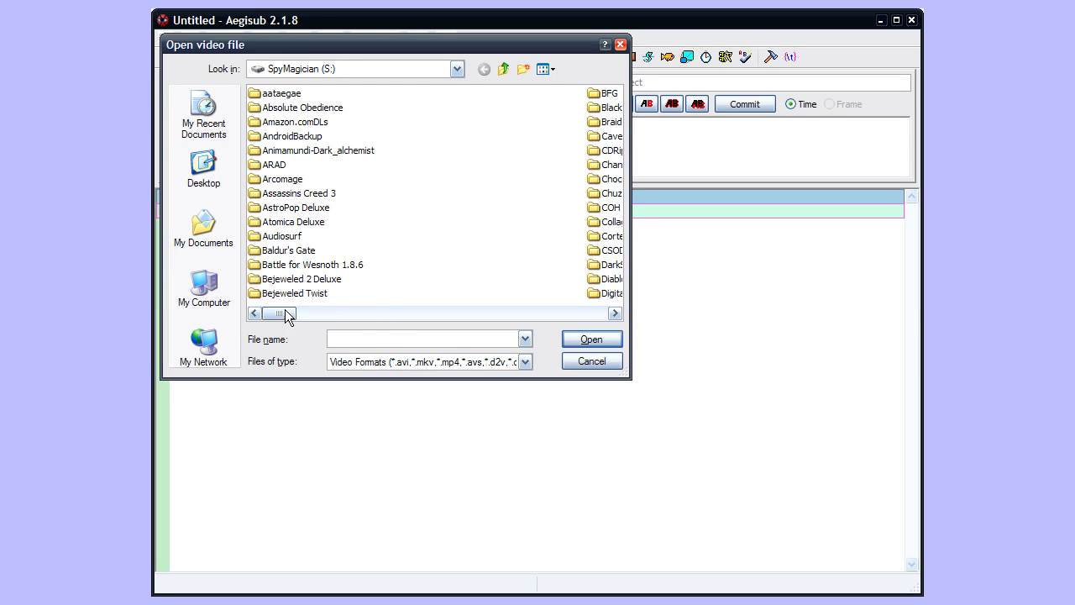
left_click_drag(278, 320, 505, 326)
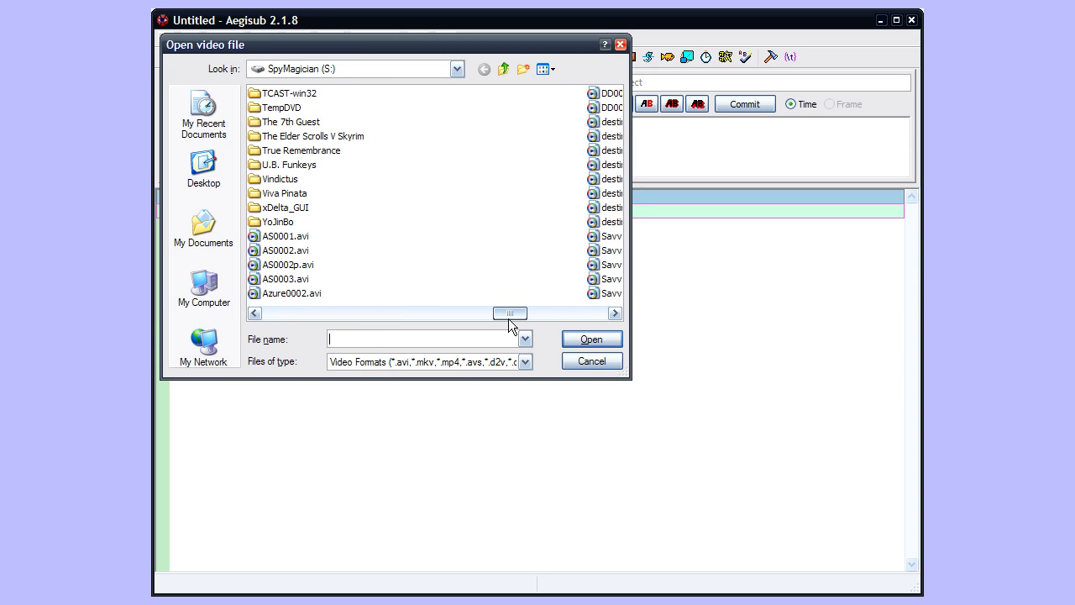
left_click(290, 250)
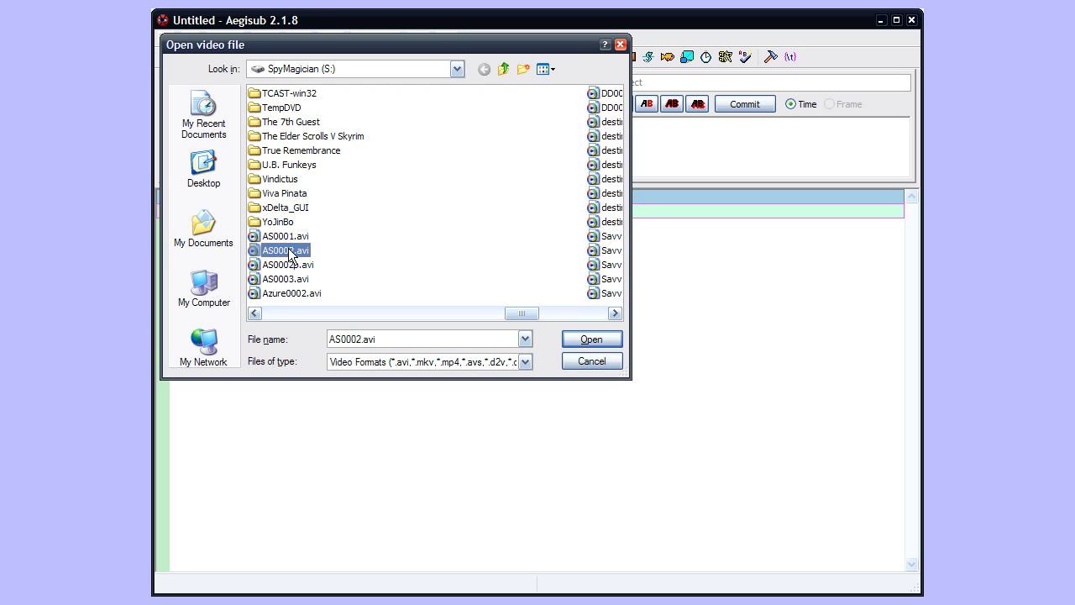
left_click(591, 339)
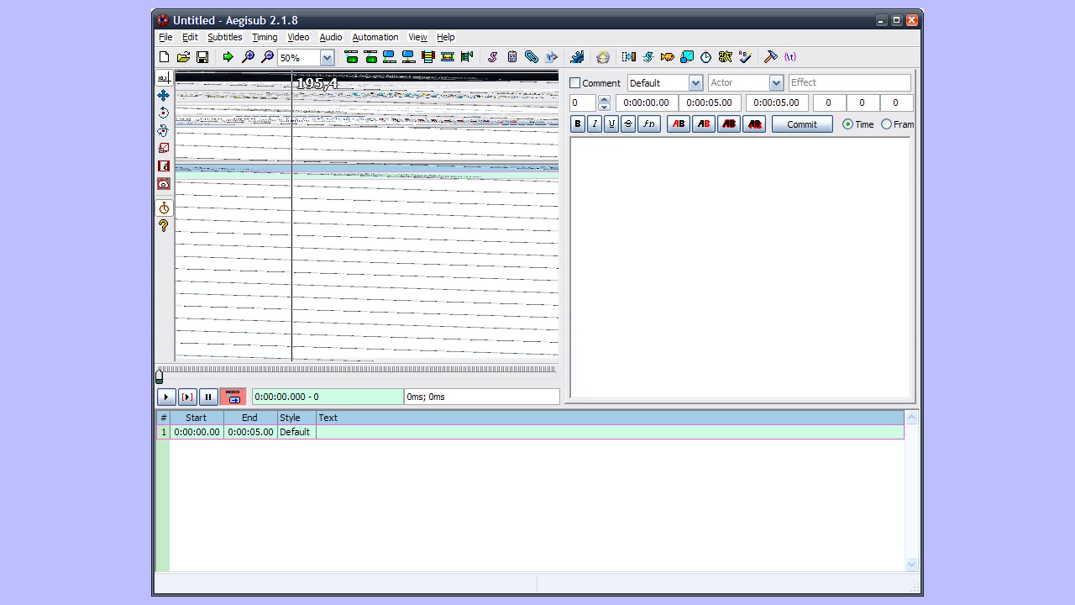
left_click(299, 37)
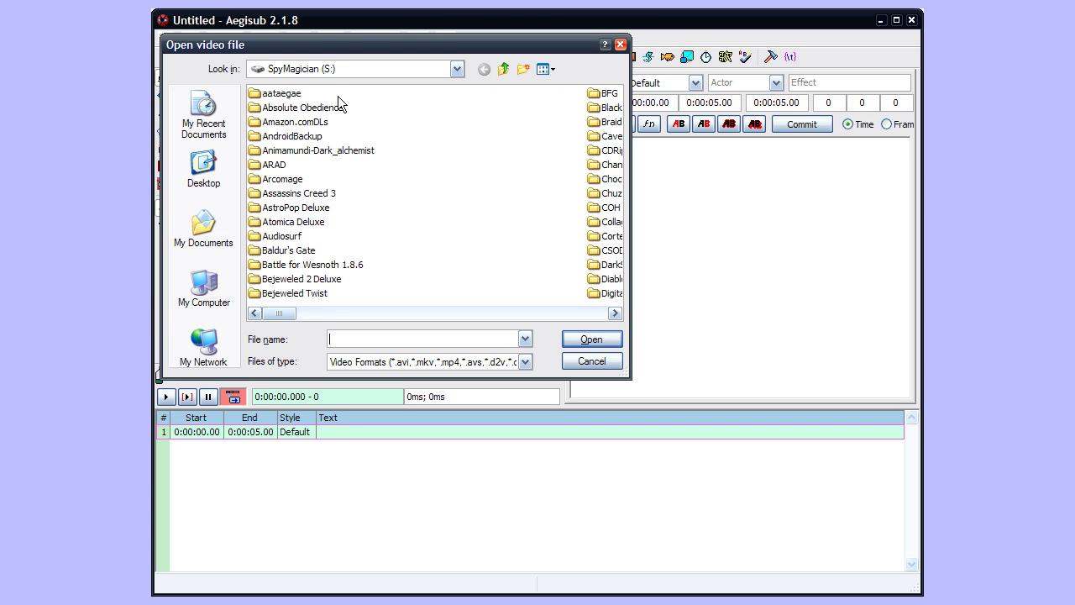
left_click_drag(280, 313, 528, 316)
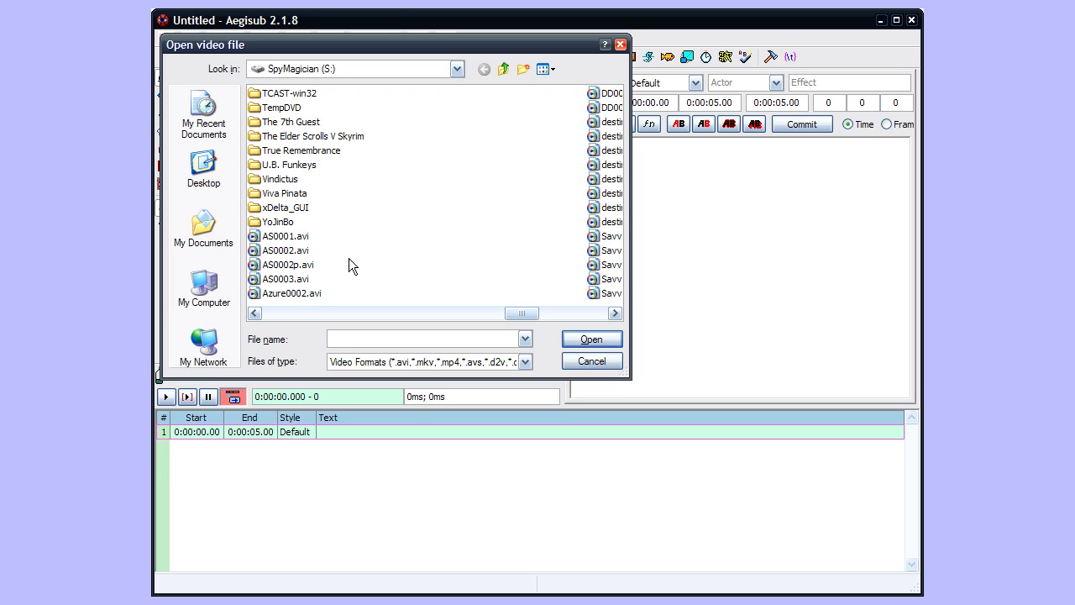
left_click(302, 265)
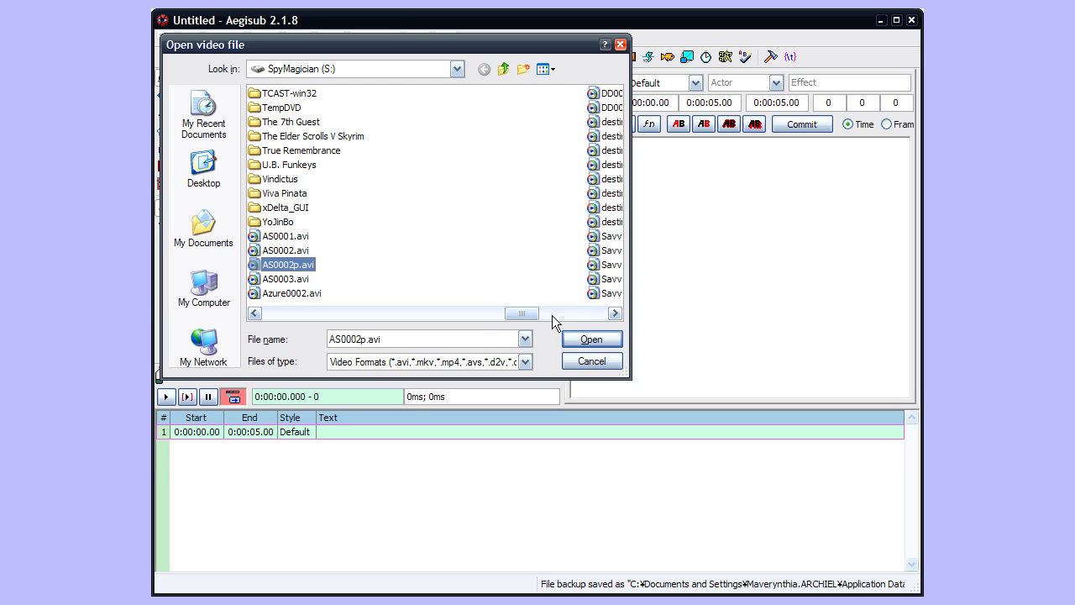
left_click(592, 340)
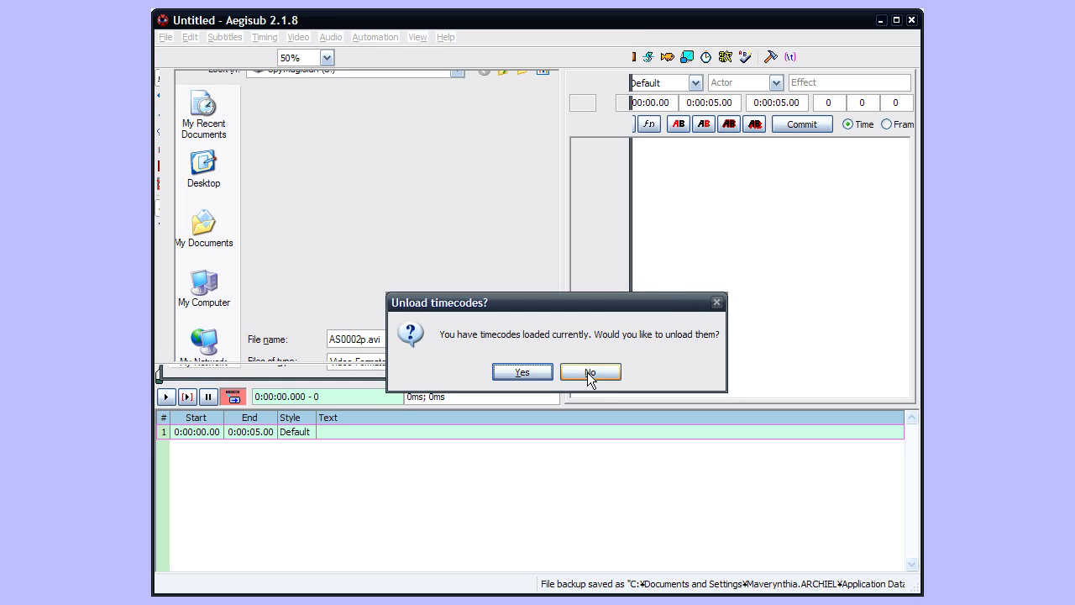
left_click(517, 372)
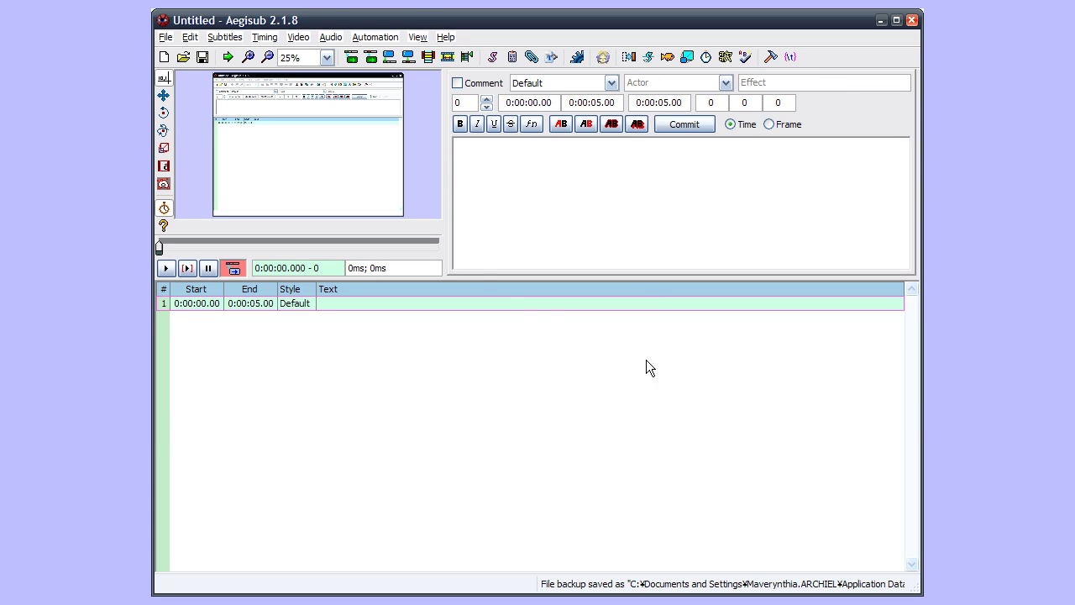
- Set the video display size to 50%
left_click(327, 57)
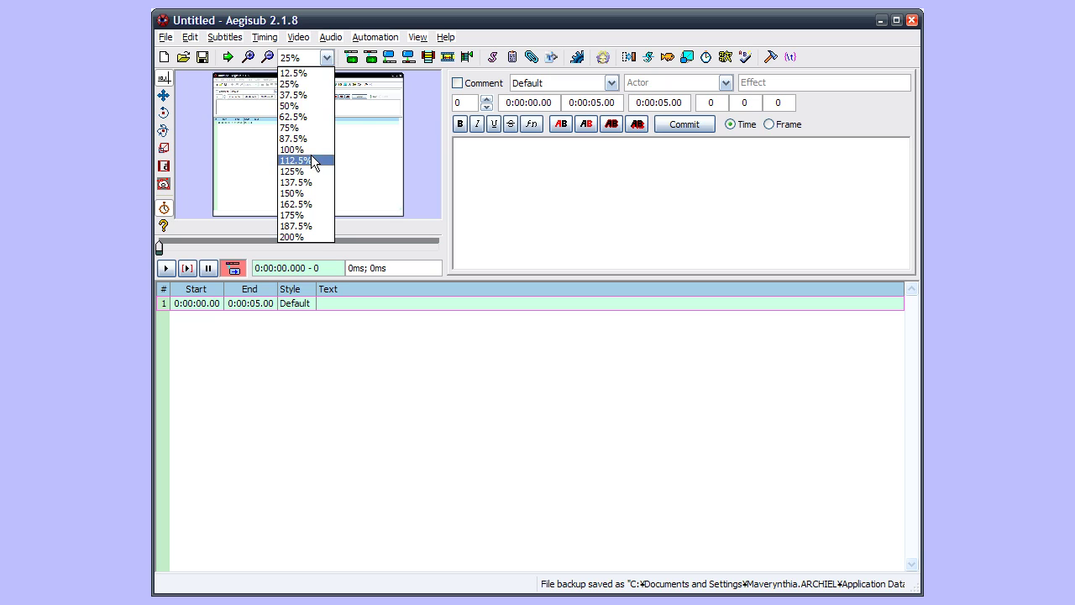
left_click(294, 106)
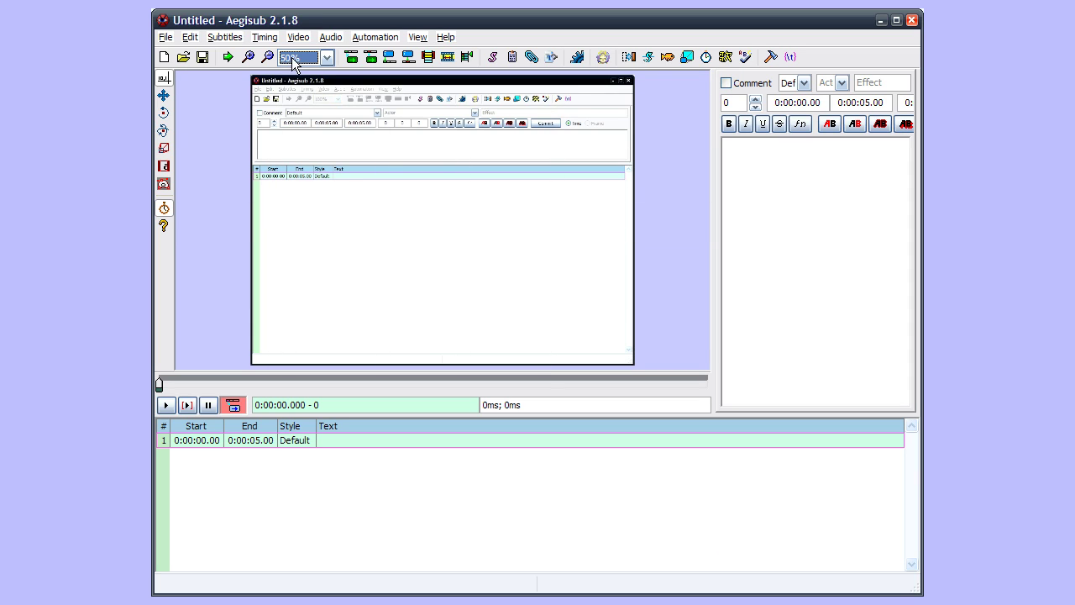
left_click(326, 57)
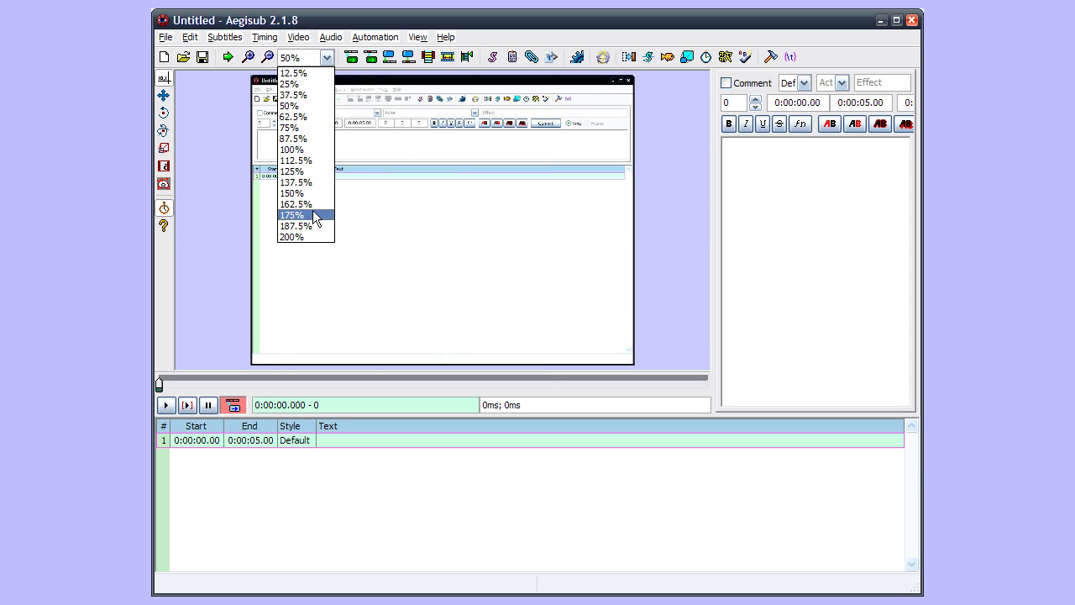
left_click(309, 150)
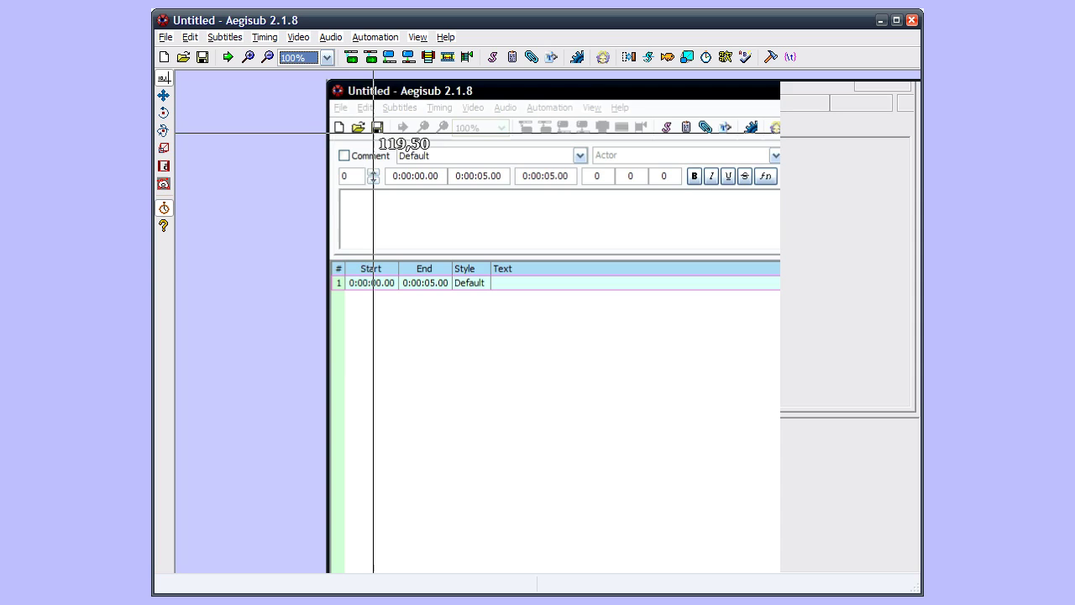
left_click(326, 58)
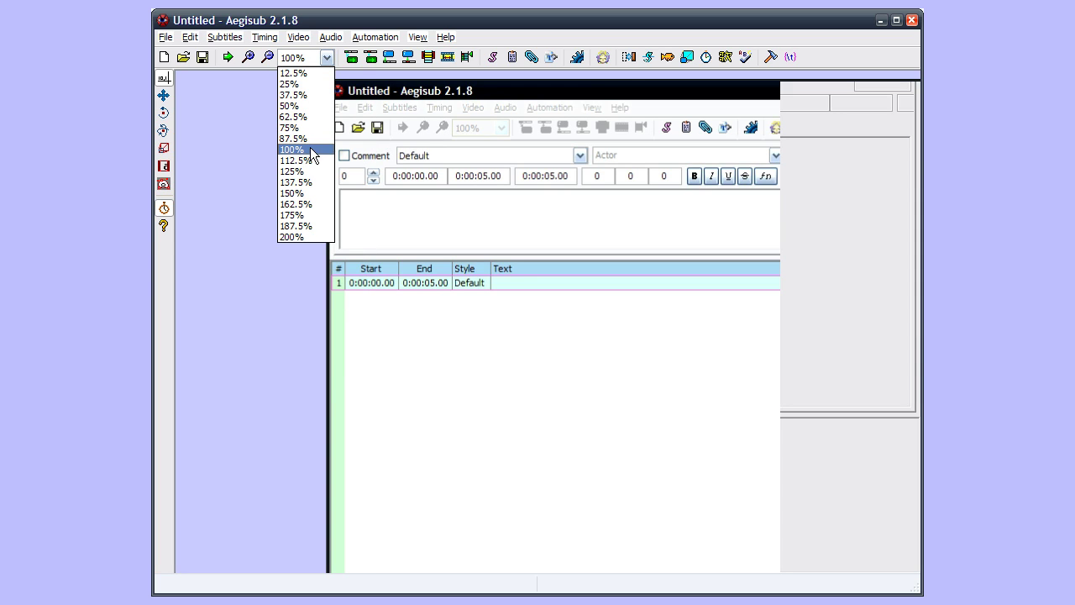
left_click(309, 109)
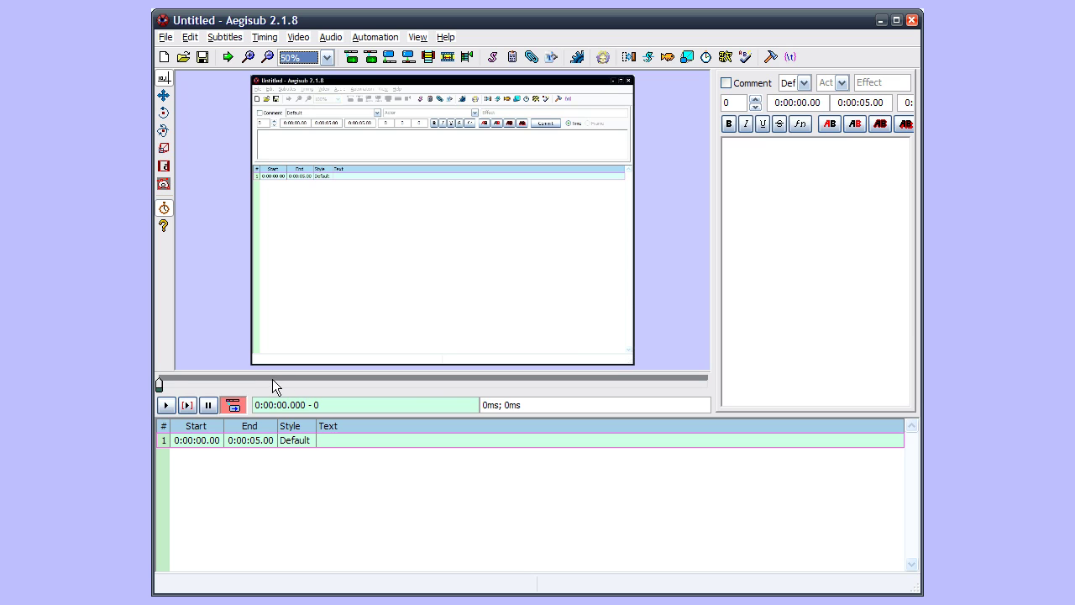
- Scrub through the video, ending at 0:00:21.200 (frame 636)
left_click(271, 382)
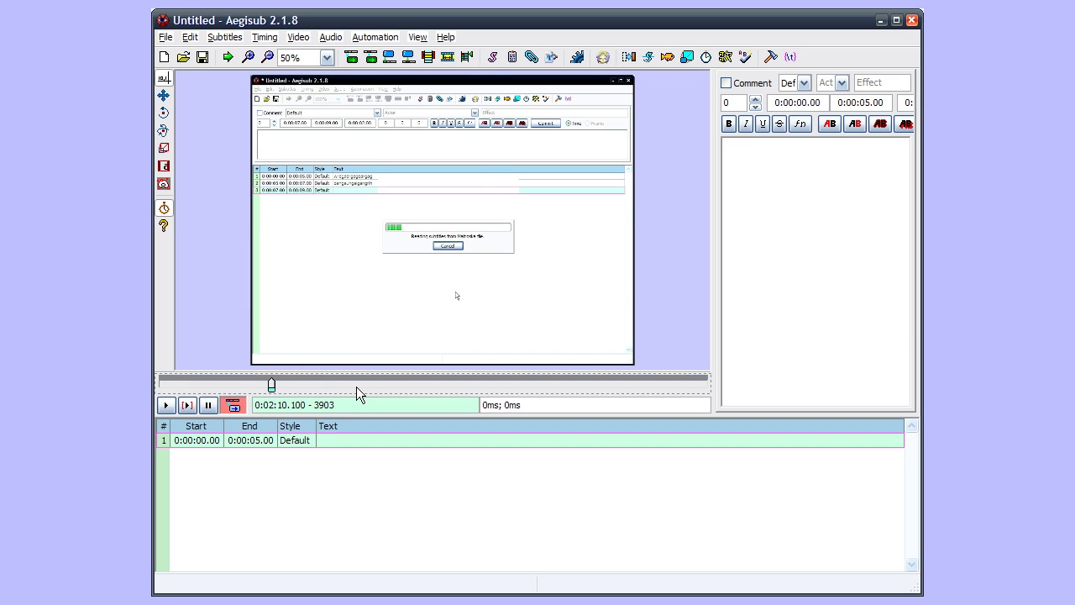
left_click(358, 389)
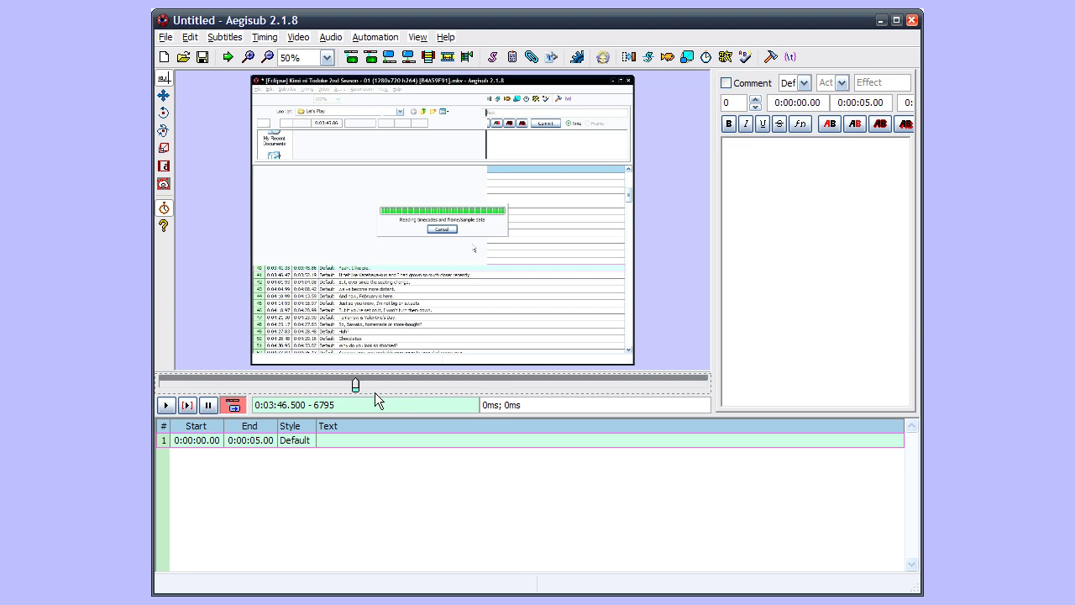
left_click(485, 384)
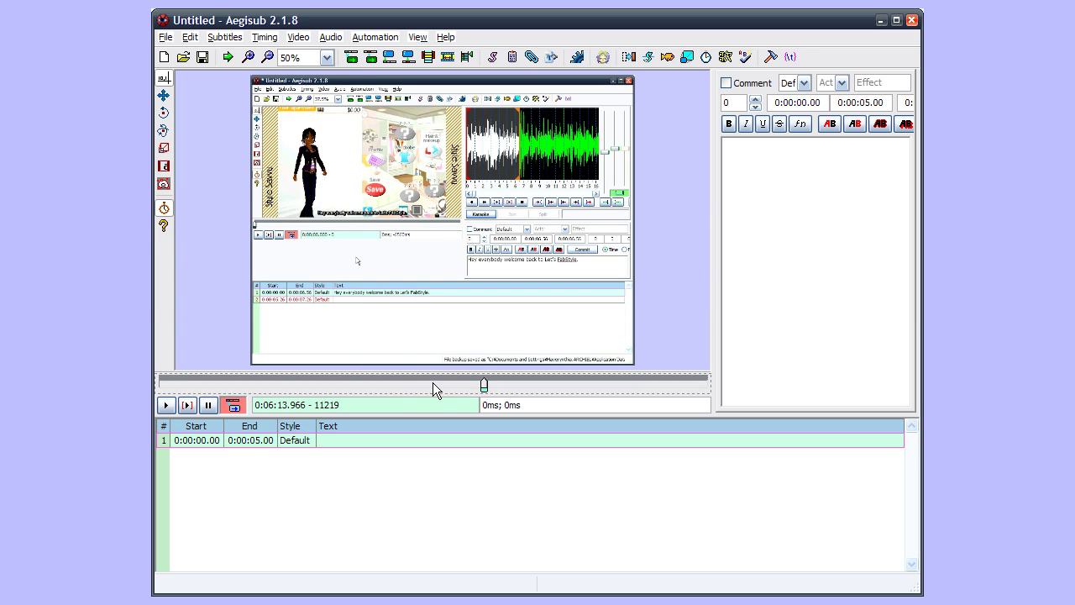
left_click(432, 383)
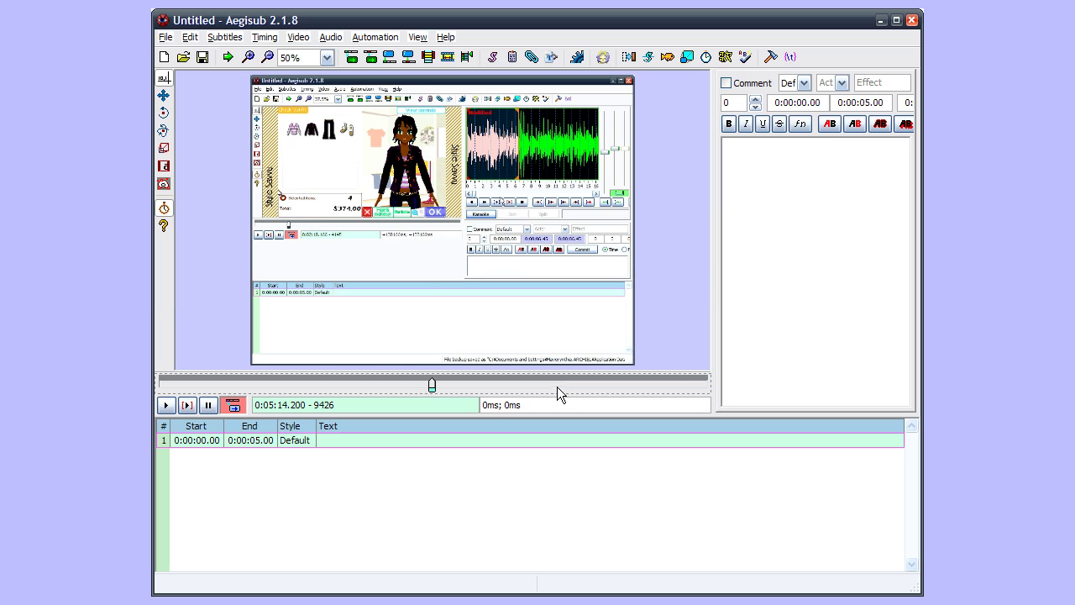
left_click(556, 384)
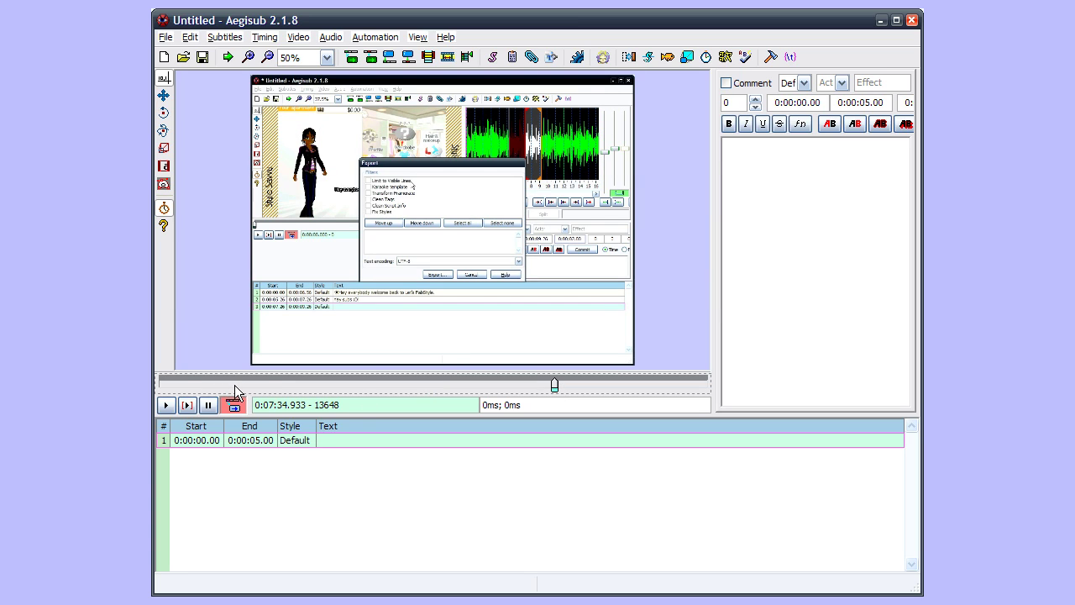
left_click(220, 384)
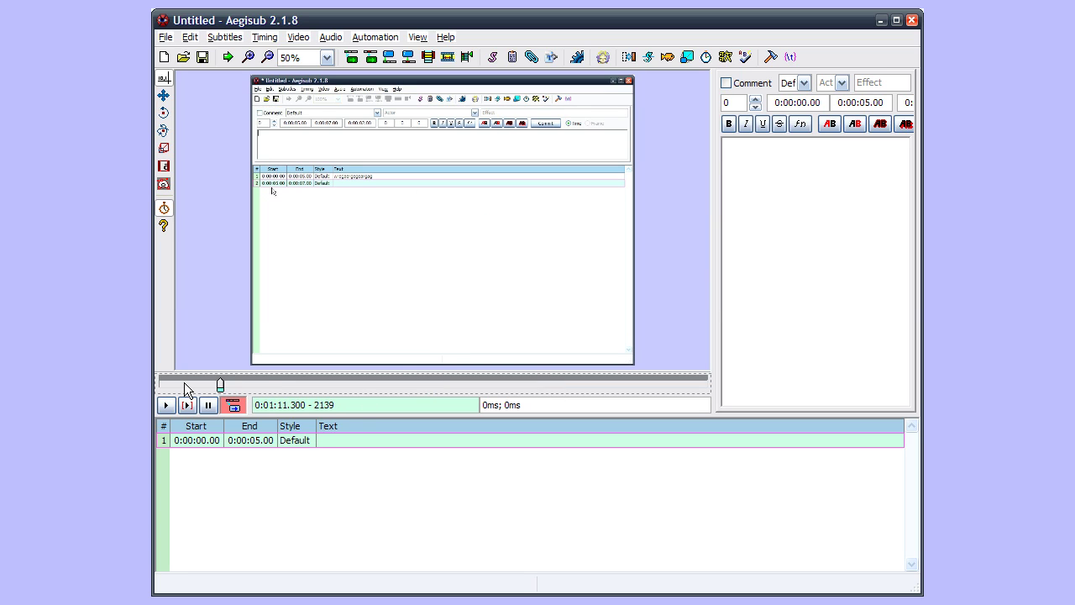
left_click(184, 383)
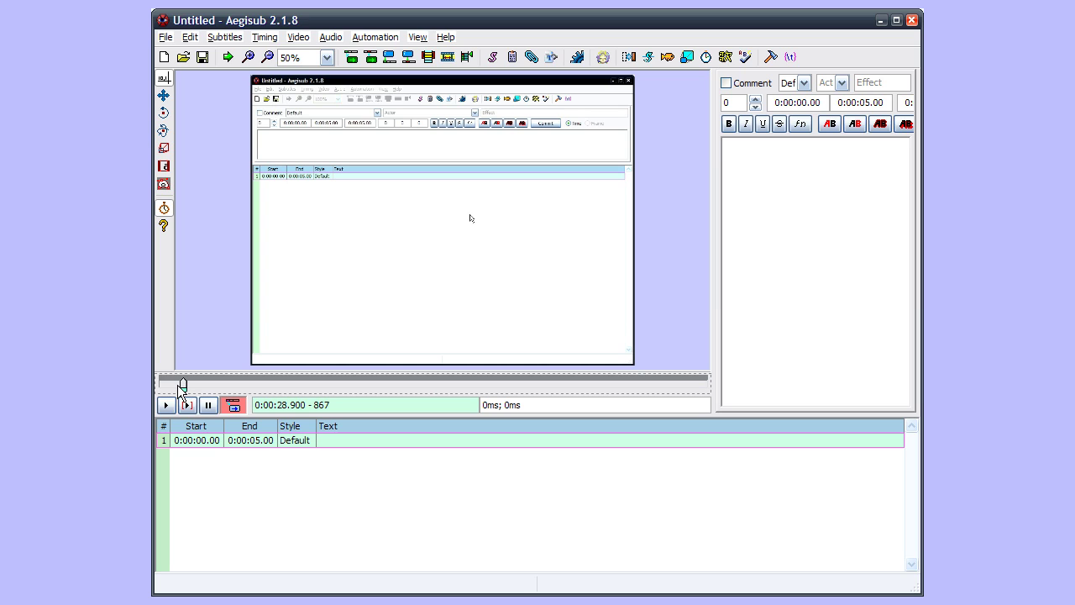
left_click(177, 385)
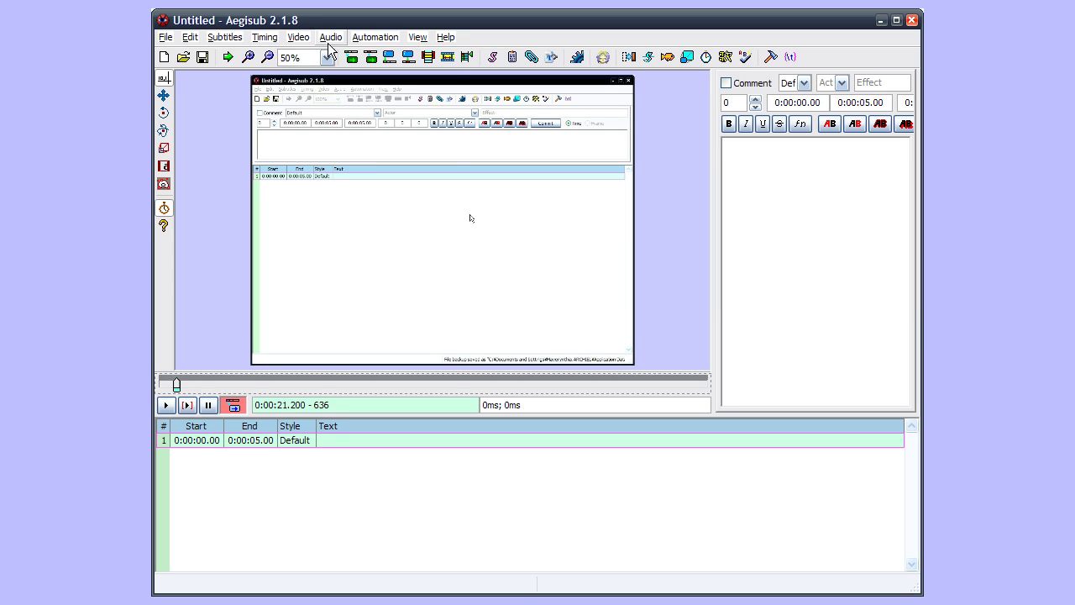
left_click(300, 38)
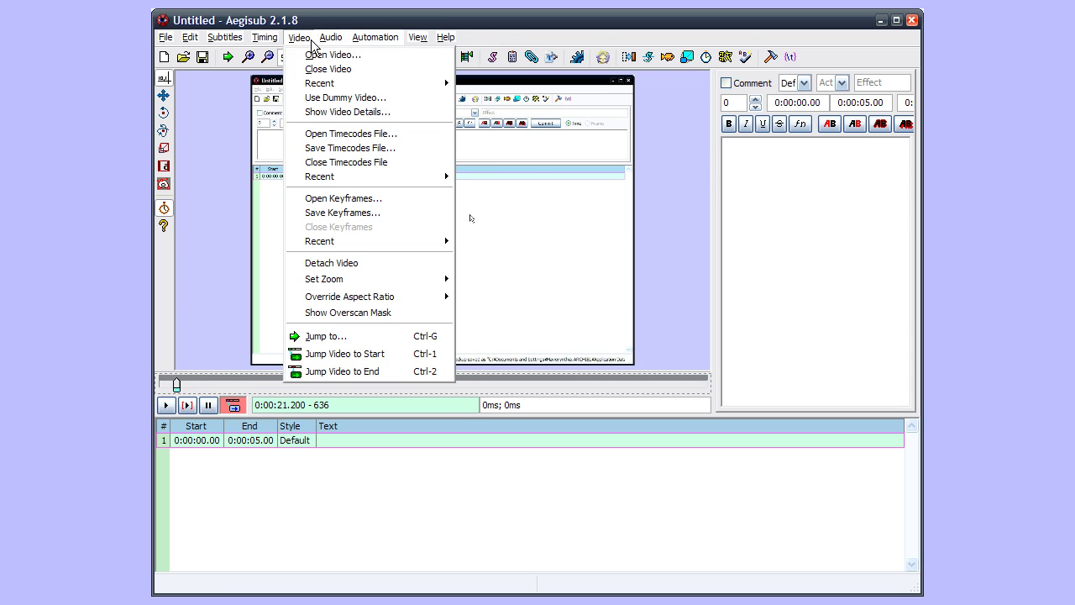
- Load Savvy0004.avi from the Let's Play folder as the video, unloading the old timecodes
left_click(323, 56)
left_click_drag(282, 312, 492, 315)
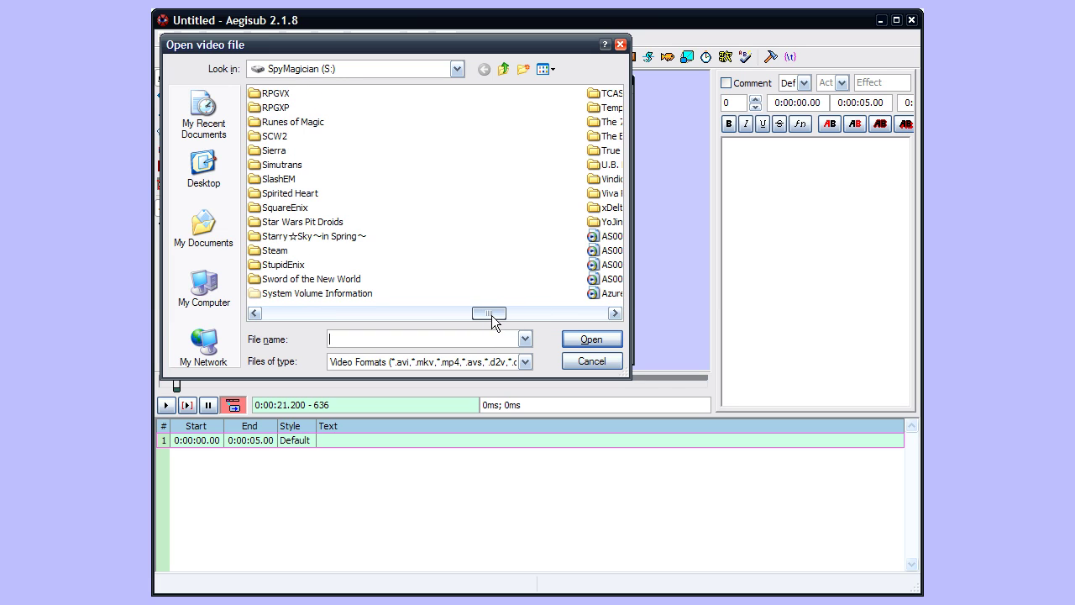
left_click(295, 210)
key("l")
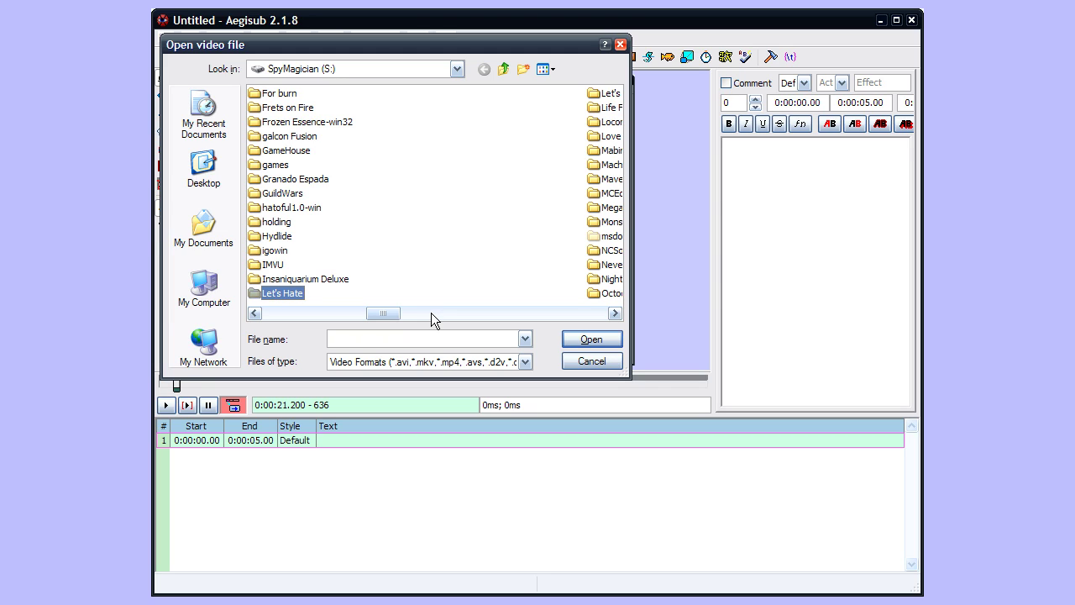
left_click(617, 313)
double_click(292, 95)
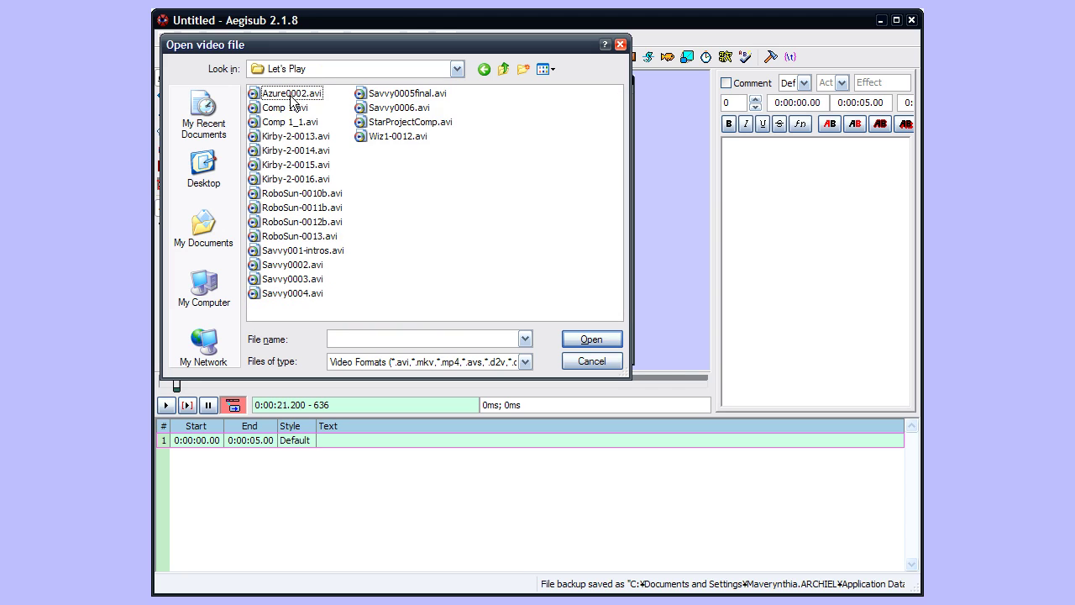
left_click(294, 292)
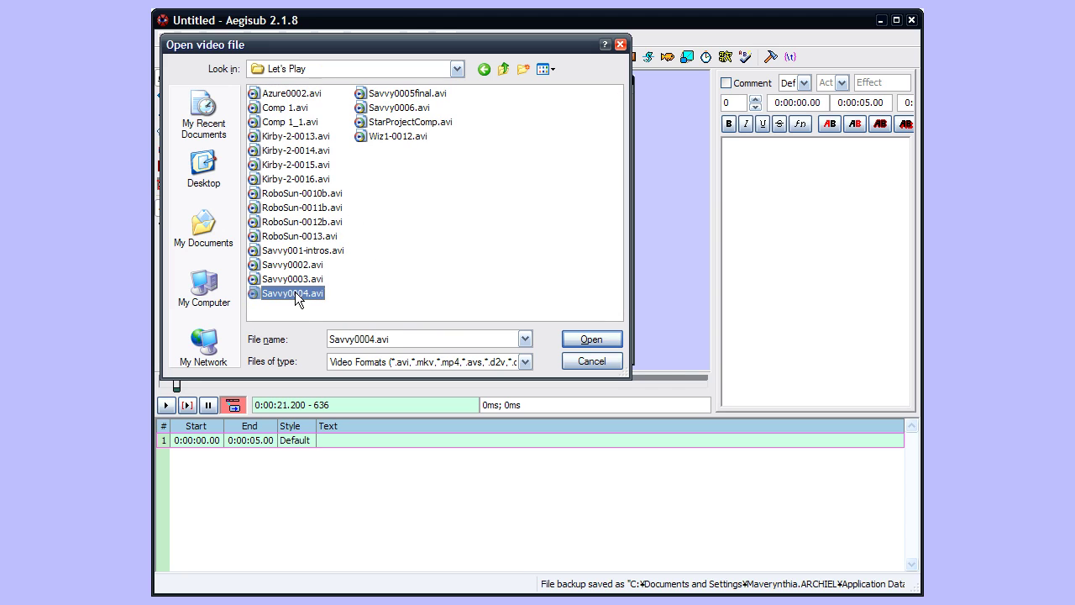
left_click(581, 337)
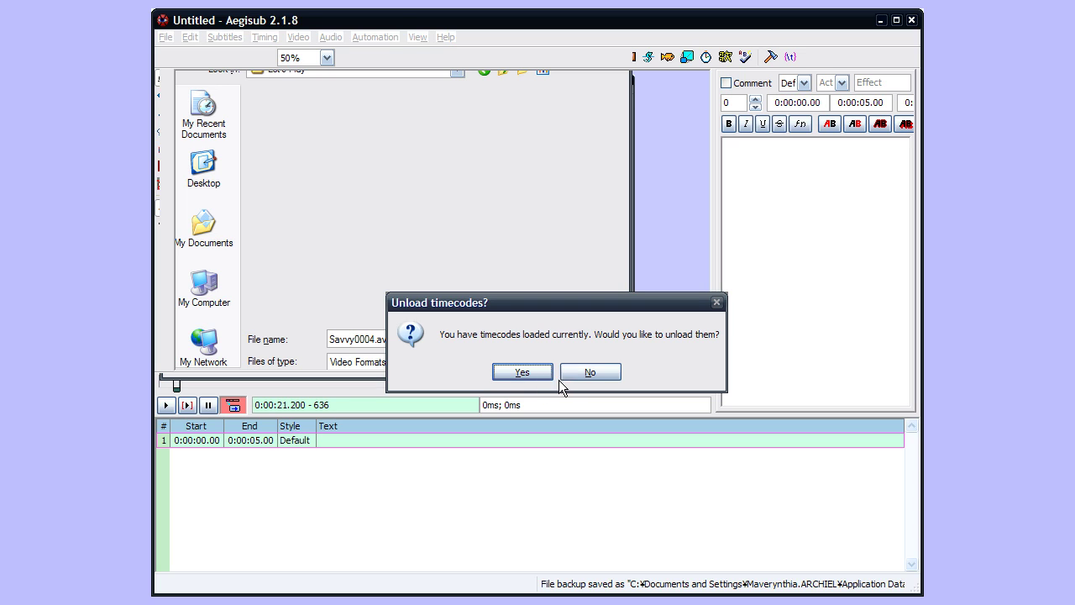
left_click(537, 375)
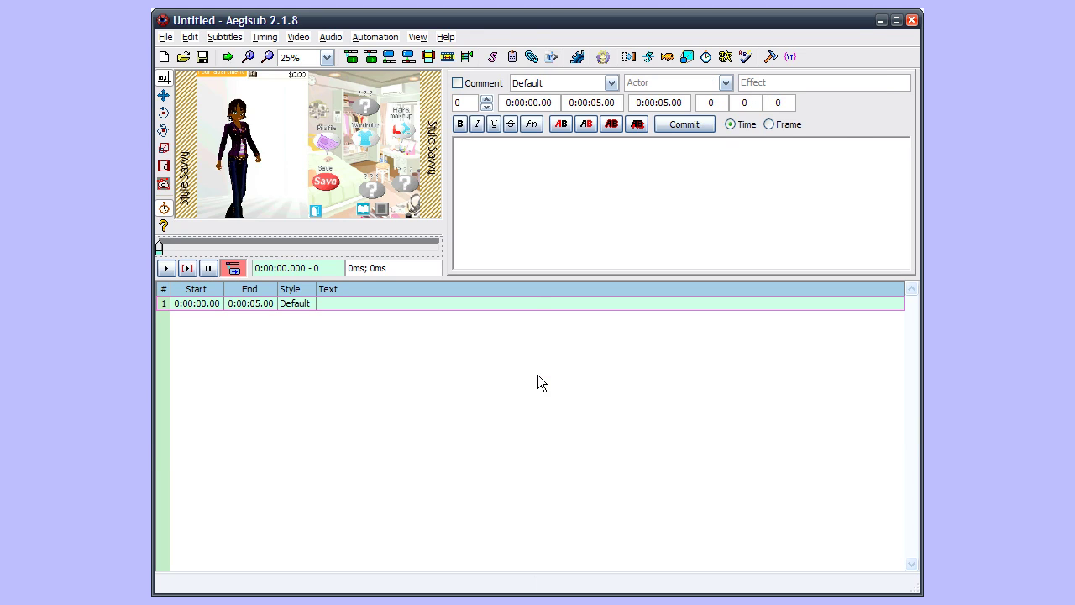
- Shrink the video preview to 37.5% zoom
left_click(327, 58)
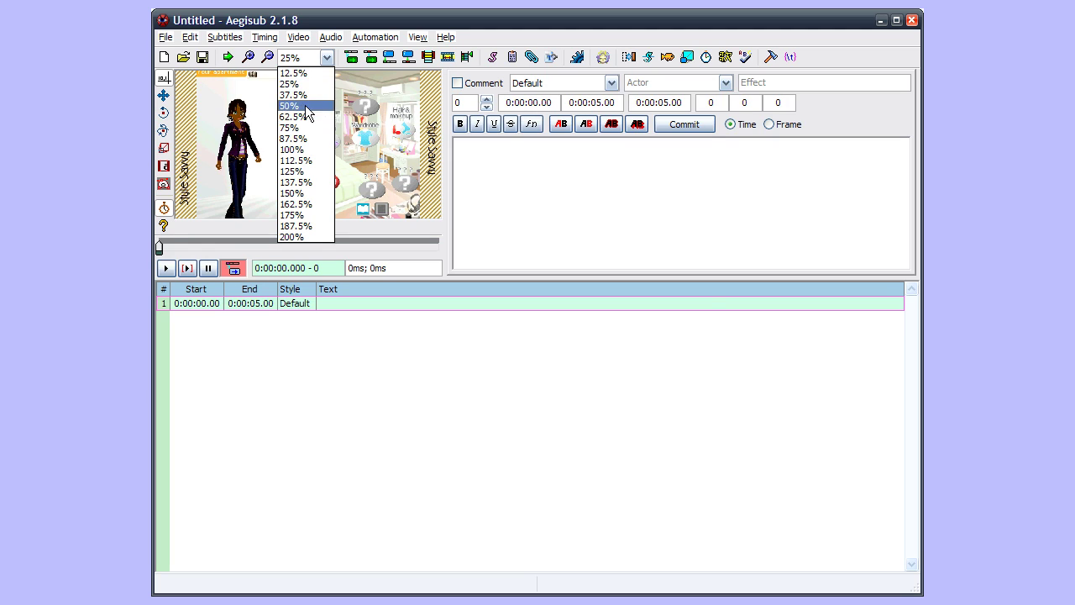
left_click(305, 105)
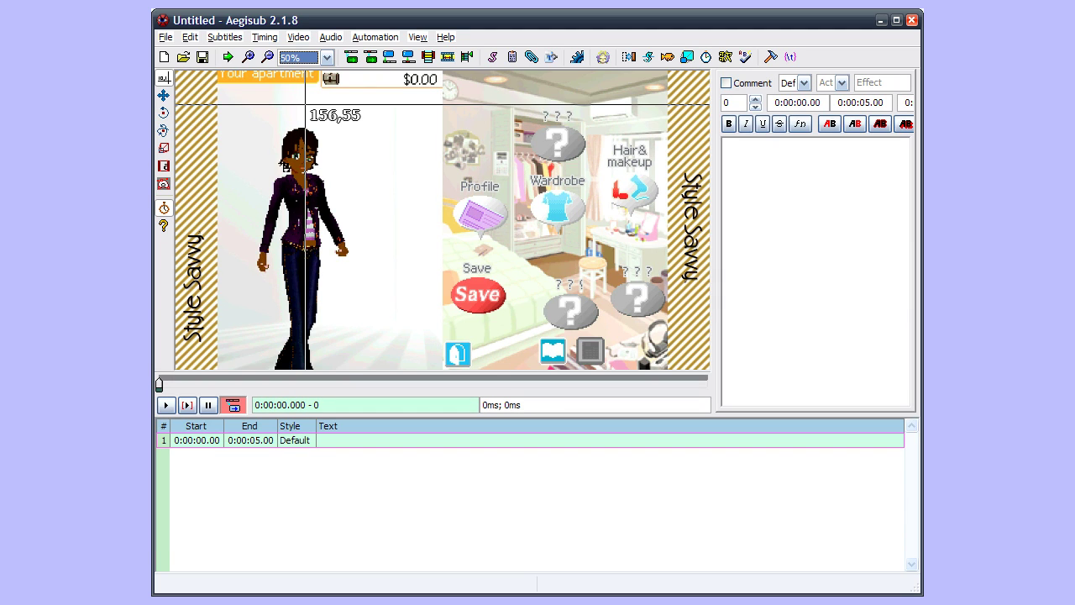
left_click(309, 55)
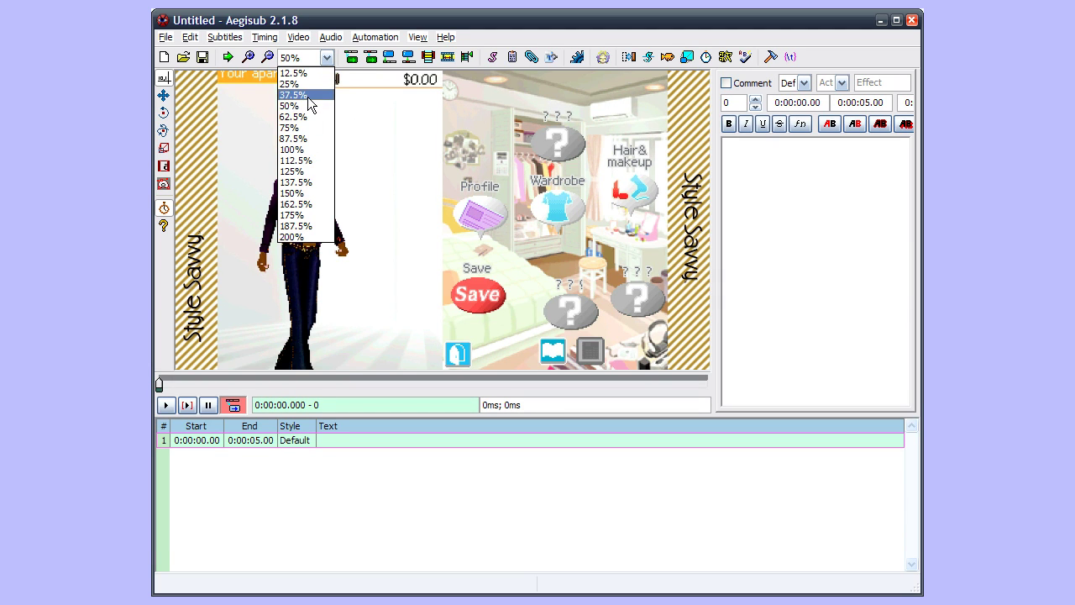
left_click(308, 97)
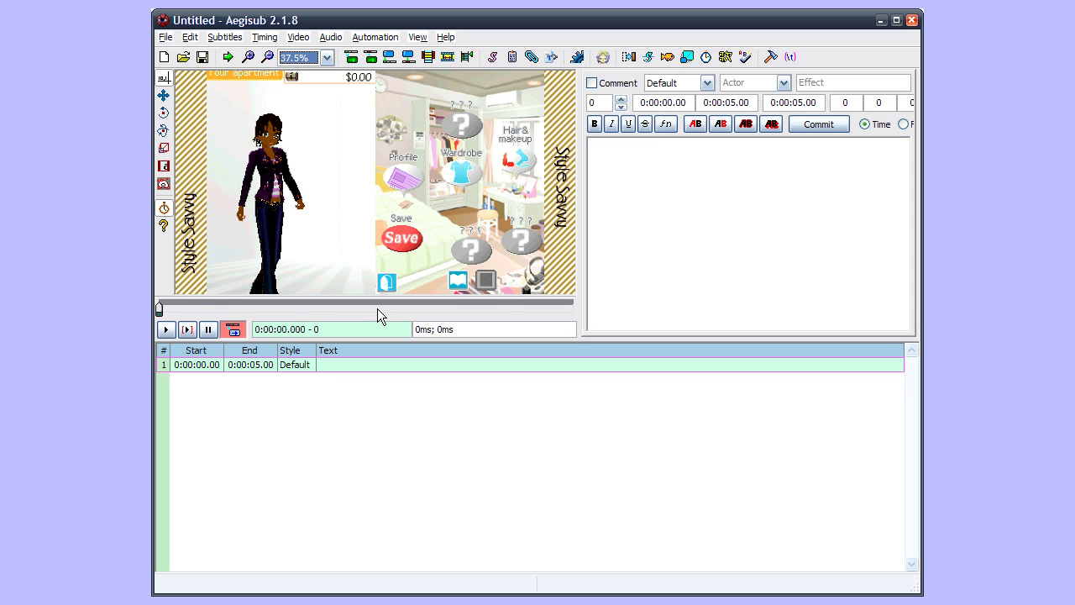
left_click(330, 38)
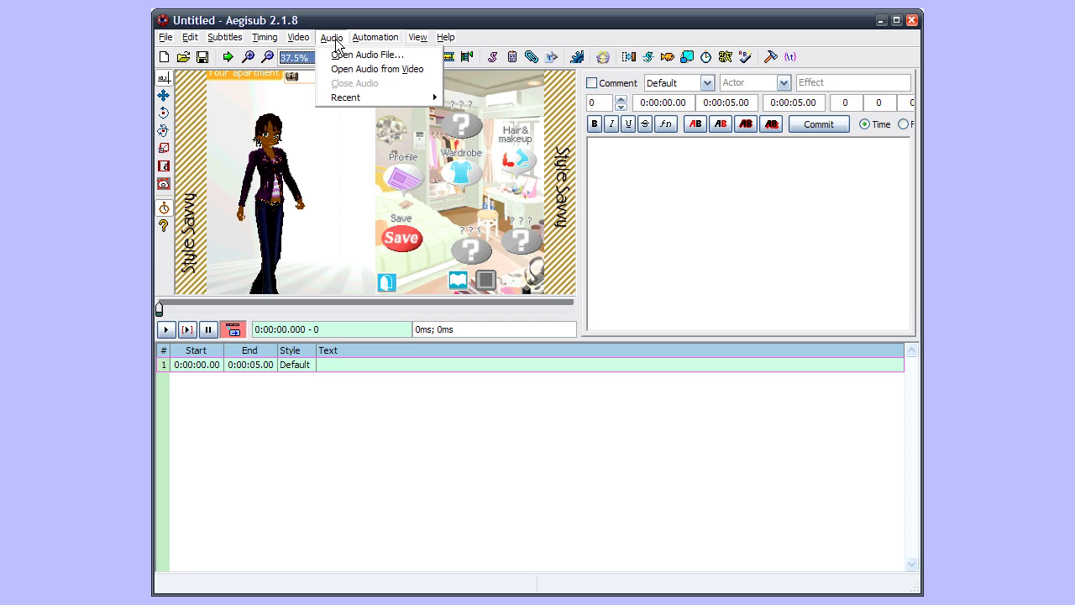
- Load the audio track from Savvy0004.avi using Open Audio from Video
left_click(395, 71)
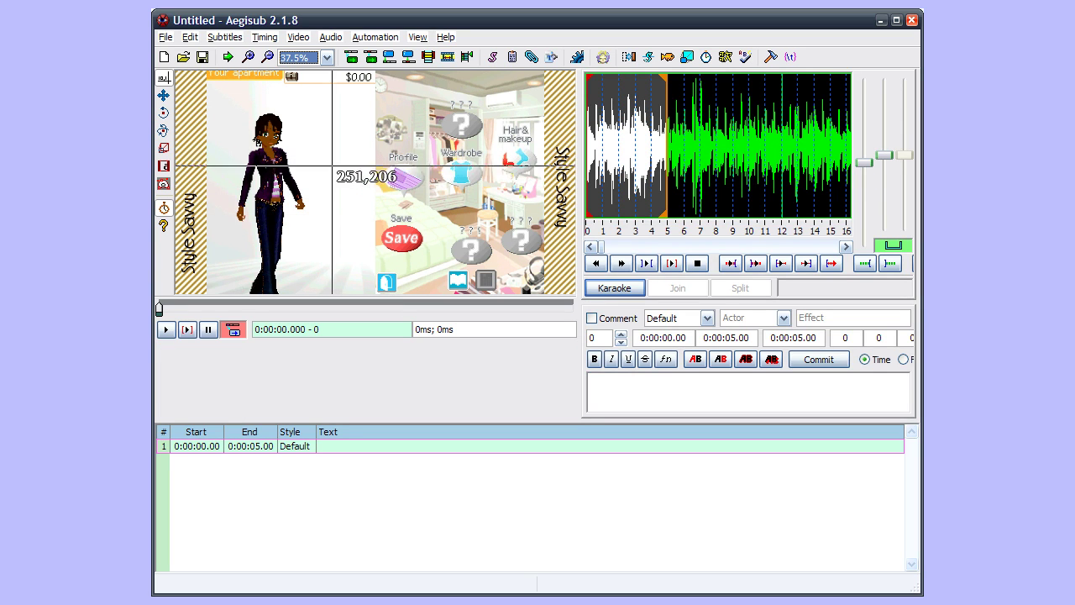
- Enter 'Subtitle' as line 1's text, committing to add a second line, then reselect line 1
left_click(617, 386)
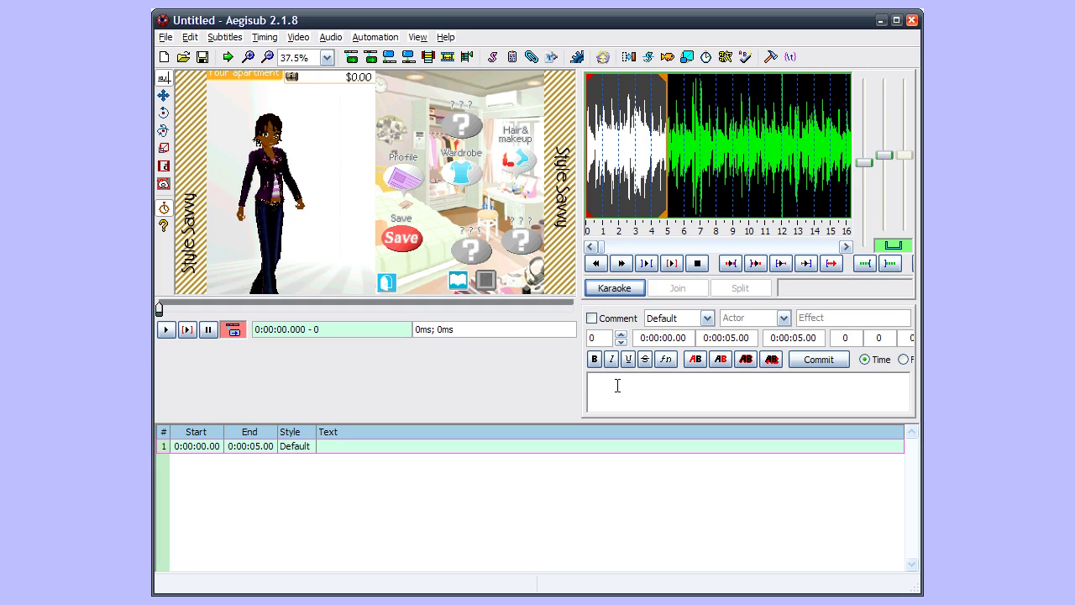
type("Subtitle")
key("Return")
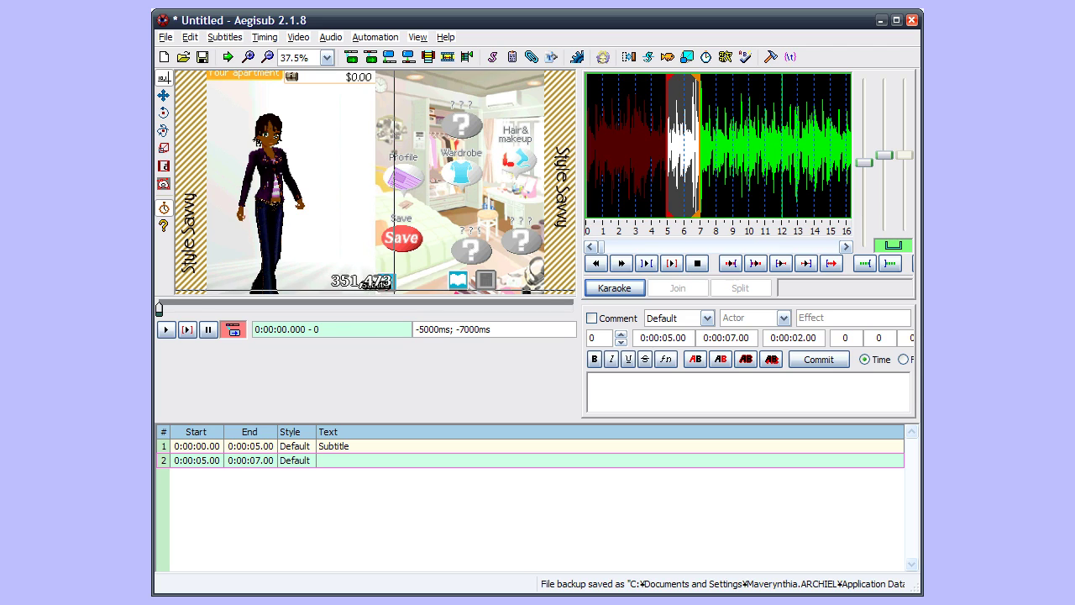
left_click(350, 444)
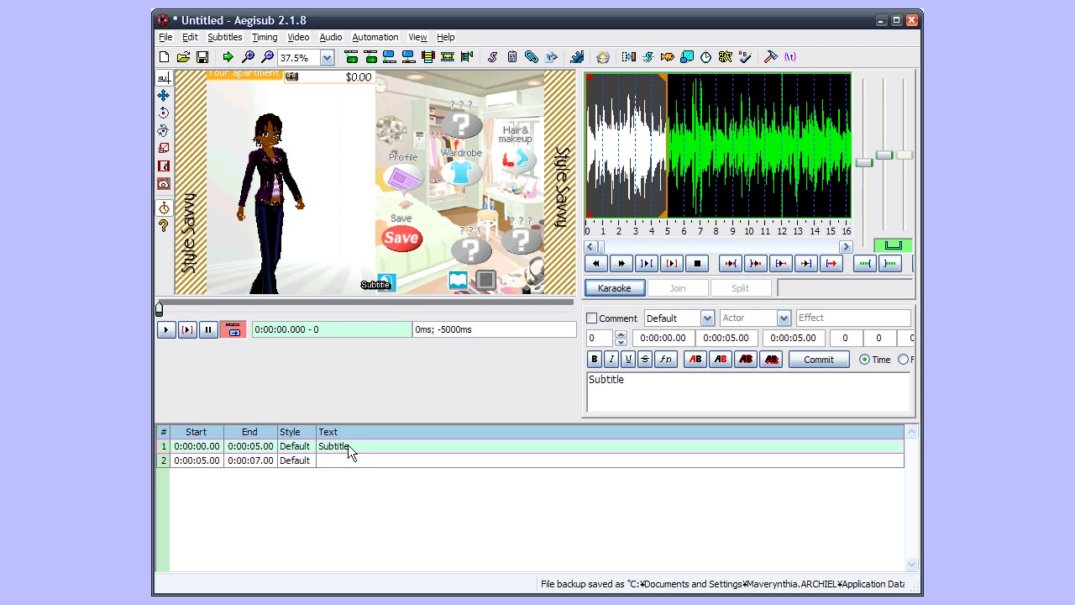
- Try the Subtitle line at six spots on the video, ending near the bottom centre
left_click(473, 107)
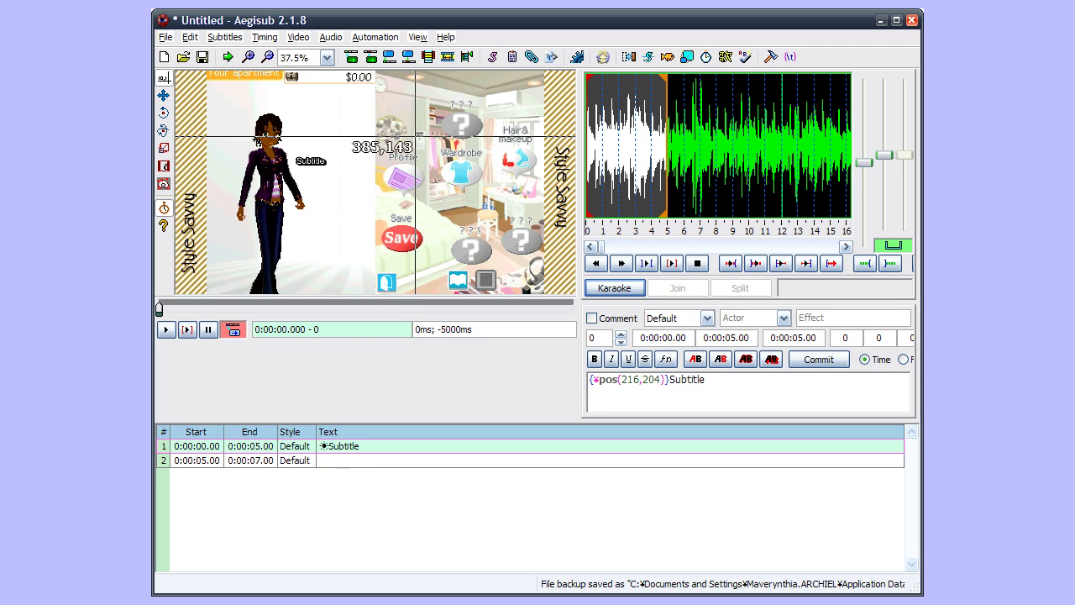
left_click(496, 223)
left_click(357, 261)
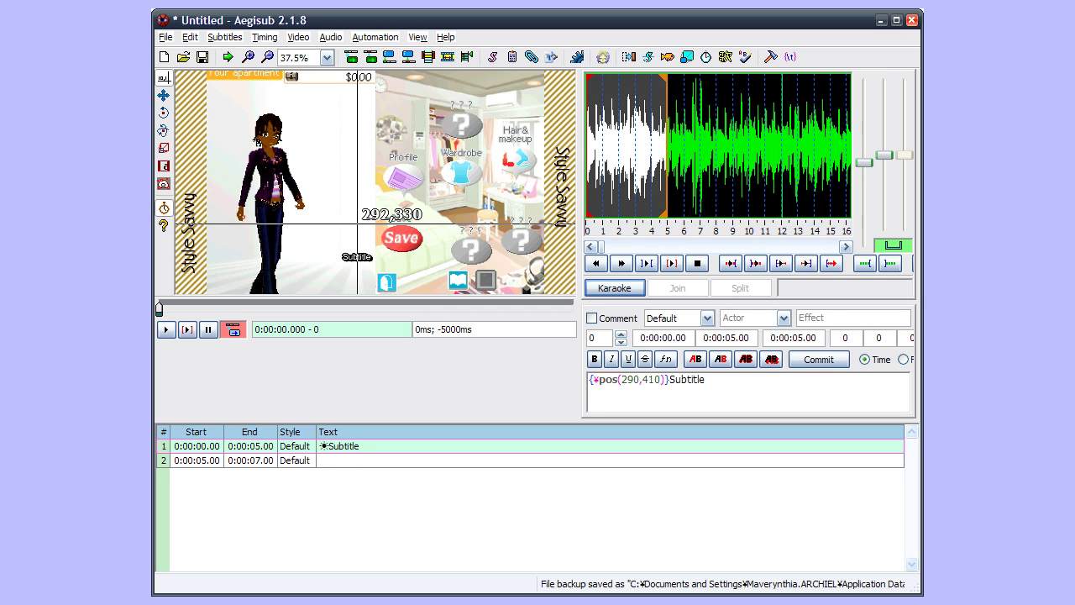
left_click(369, 208)
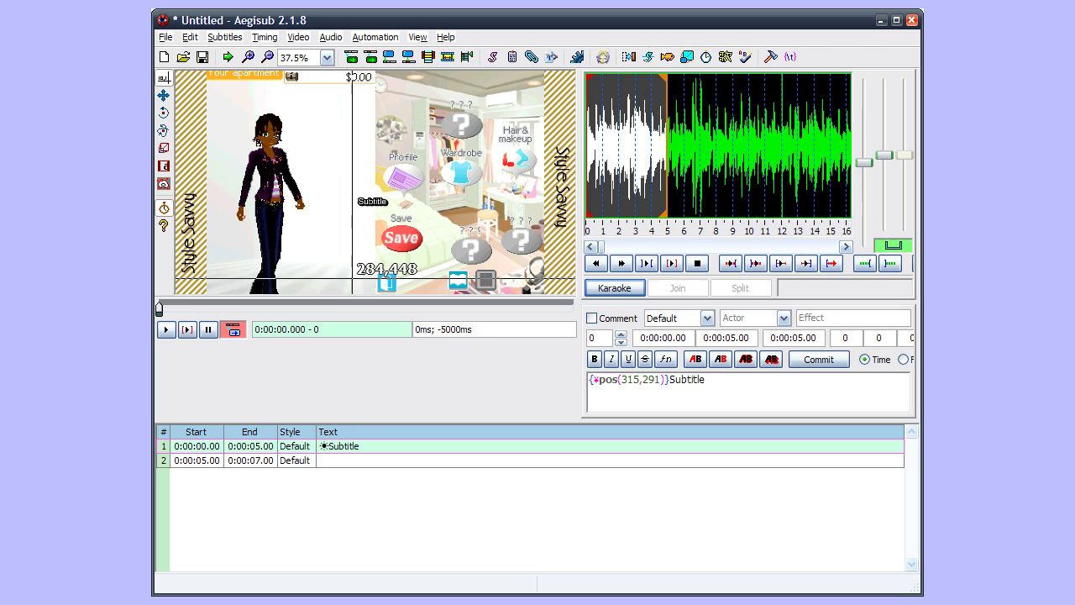
left_click(329, 281)
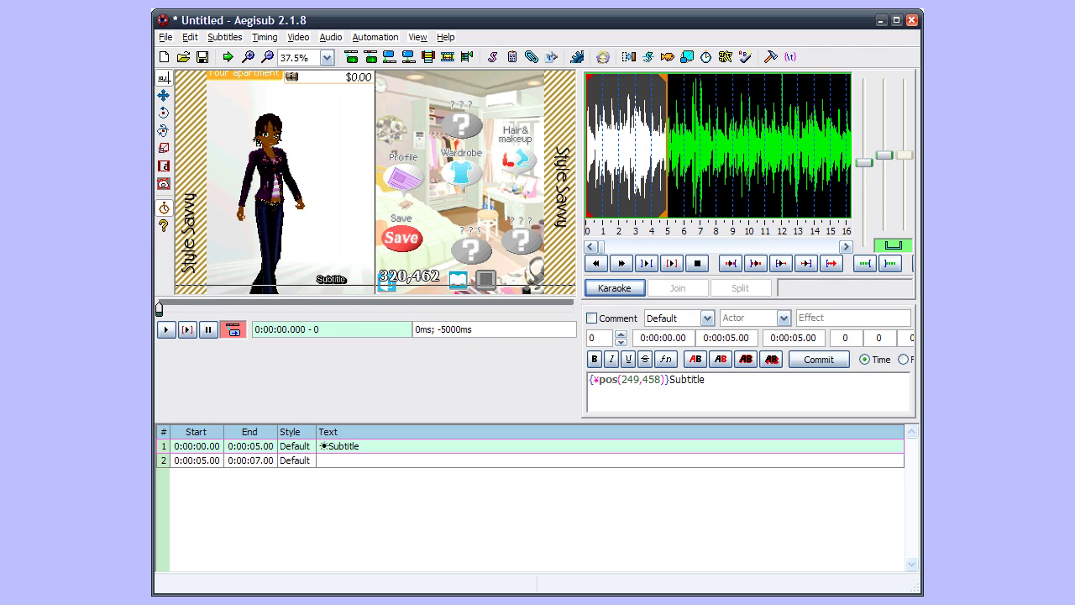
left_click(375, 285)
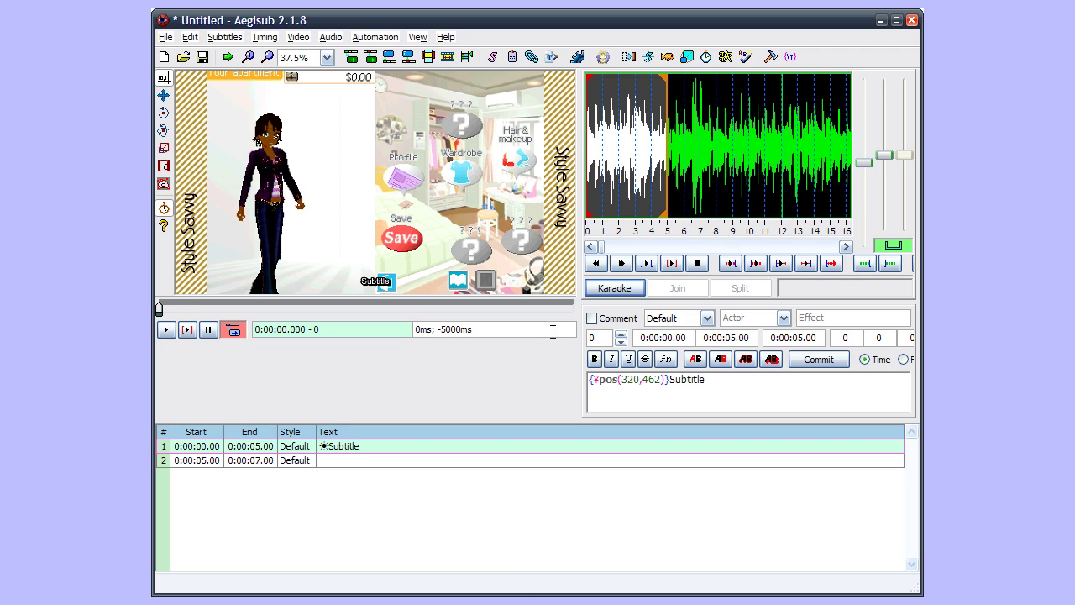
- Delete the \pos tag from line 1's text and commit the line
left_click_drag(669, 380, 579, 380)
key("BackSpace")
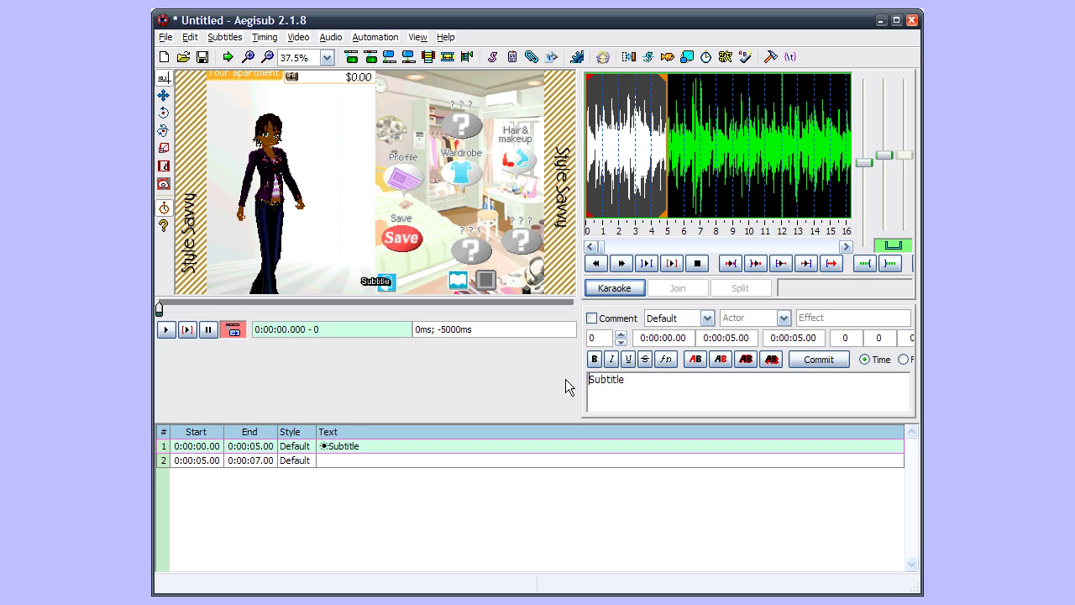
key("Return")
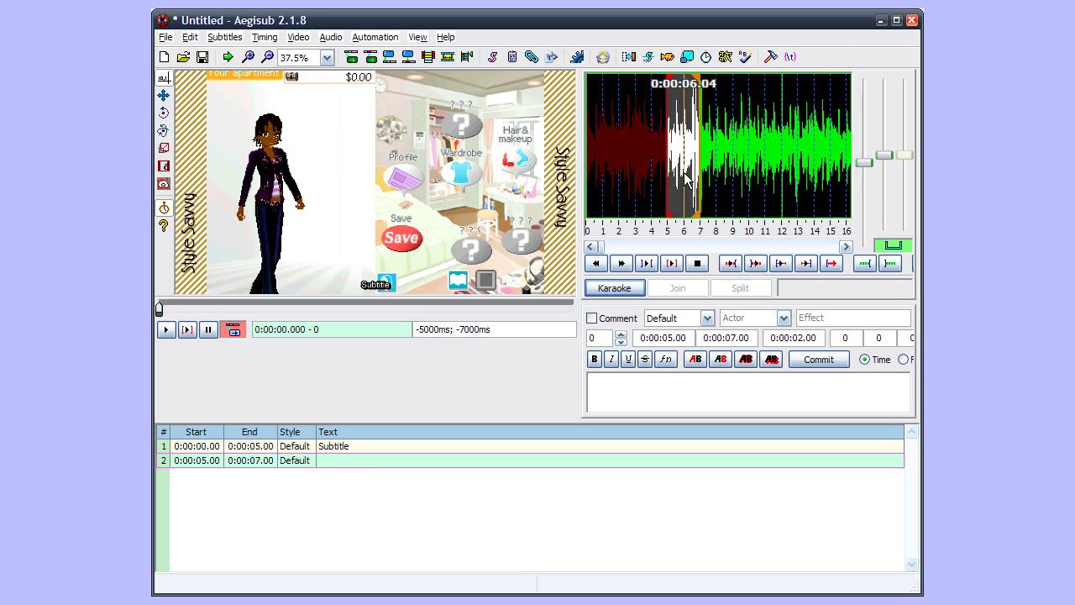
- Retime line 2 on the waveform to run from 0 s to about 5.3 s, previewing the audio
mouse_move(668, 143)
left_mouse_down()
mouse_move(635, 144)
mouse_move(574, 178)
left_mouse_up()
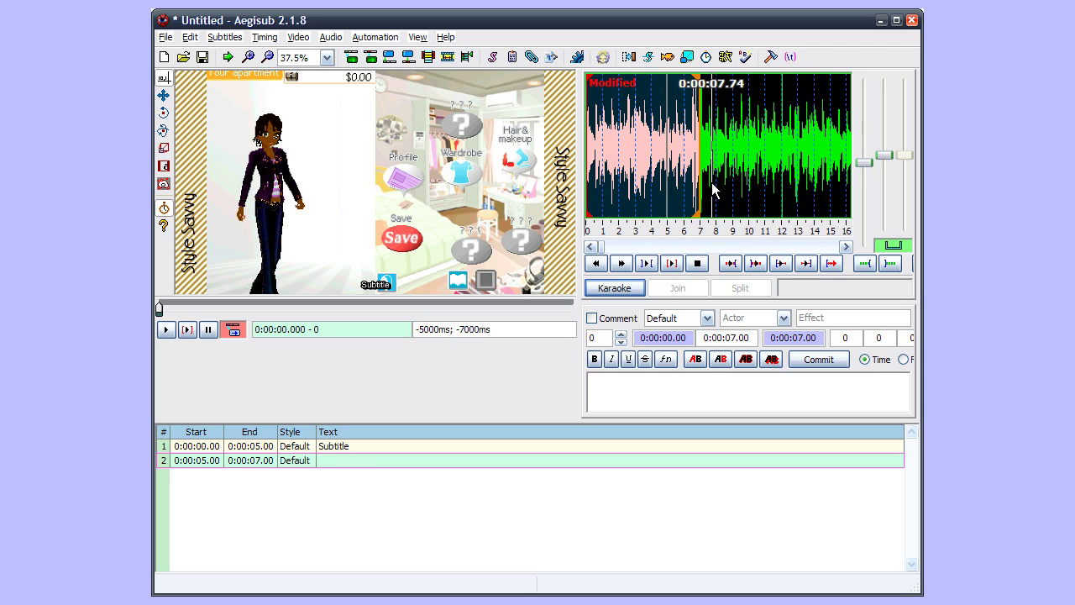
left_click_drag(698, 181, 686, 181)
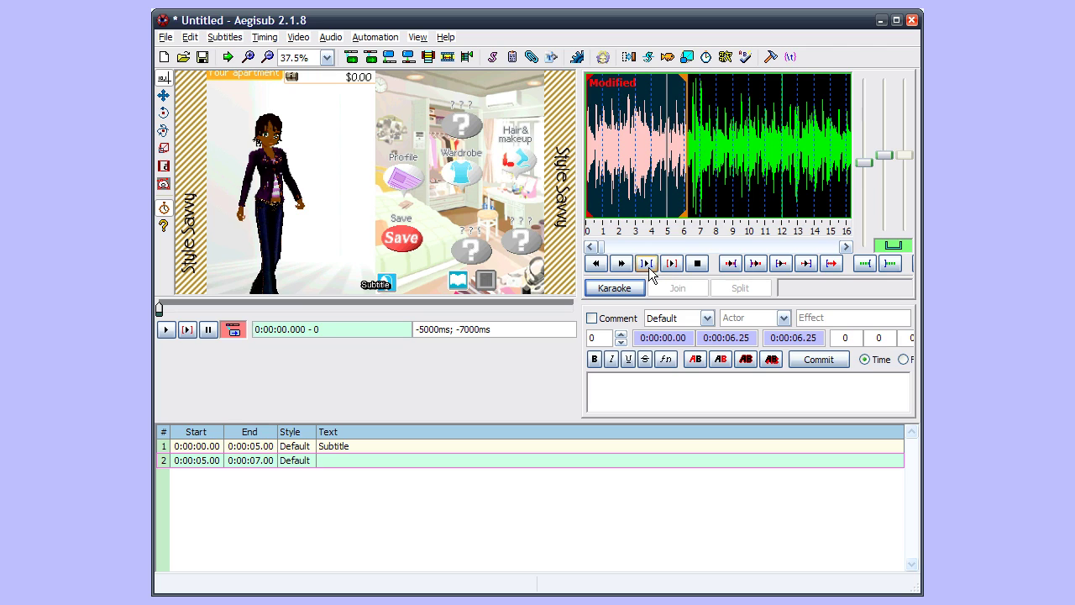
left_click(648, 265)
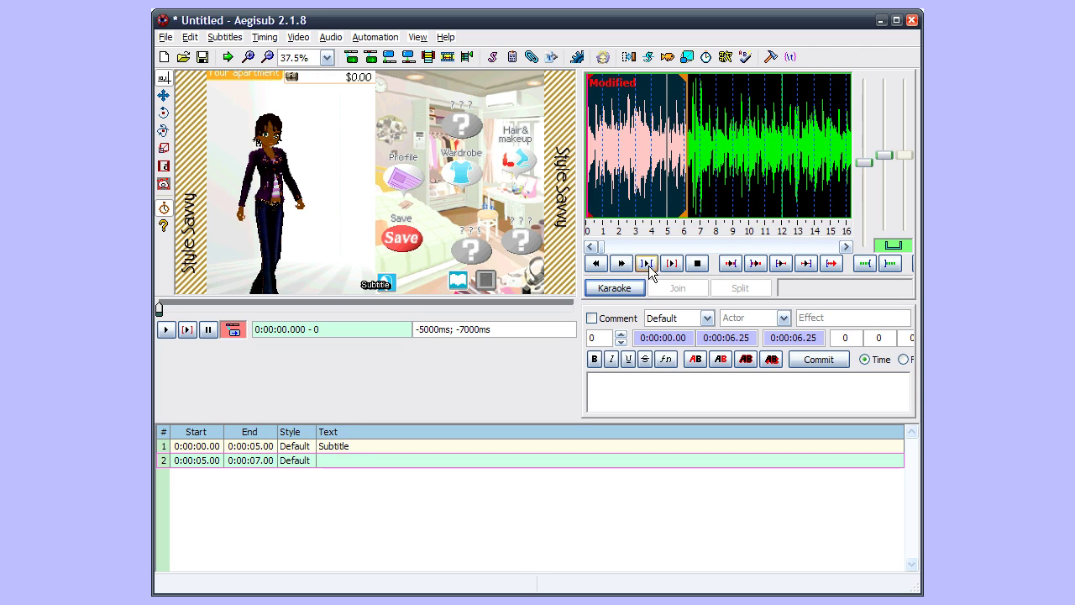
left_click(698, 267)
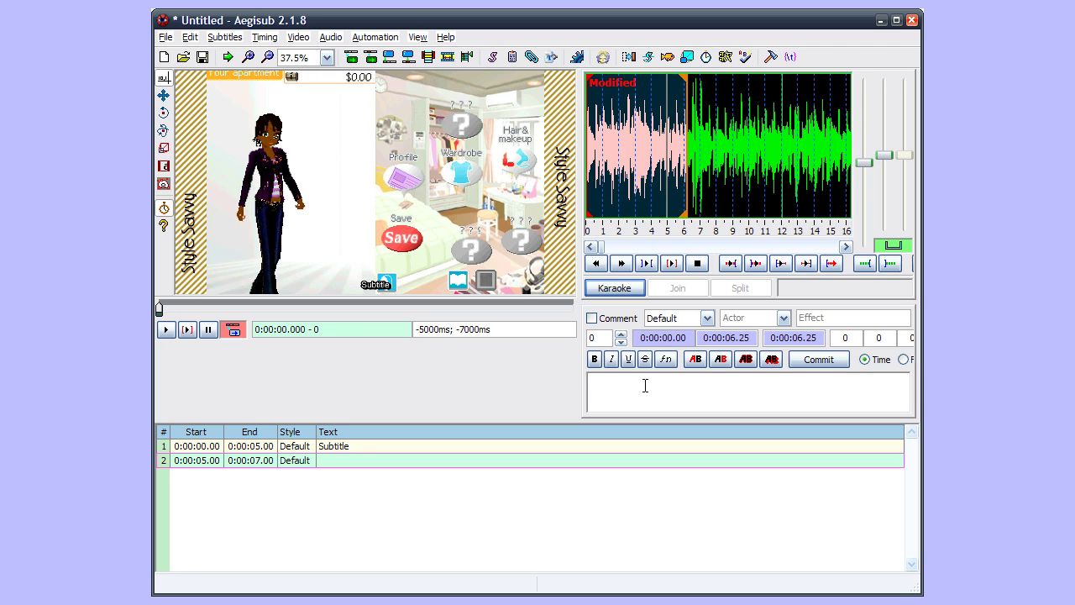
left_click_drag(687, 198, 669, 200)
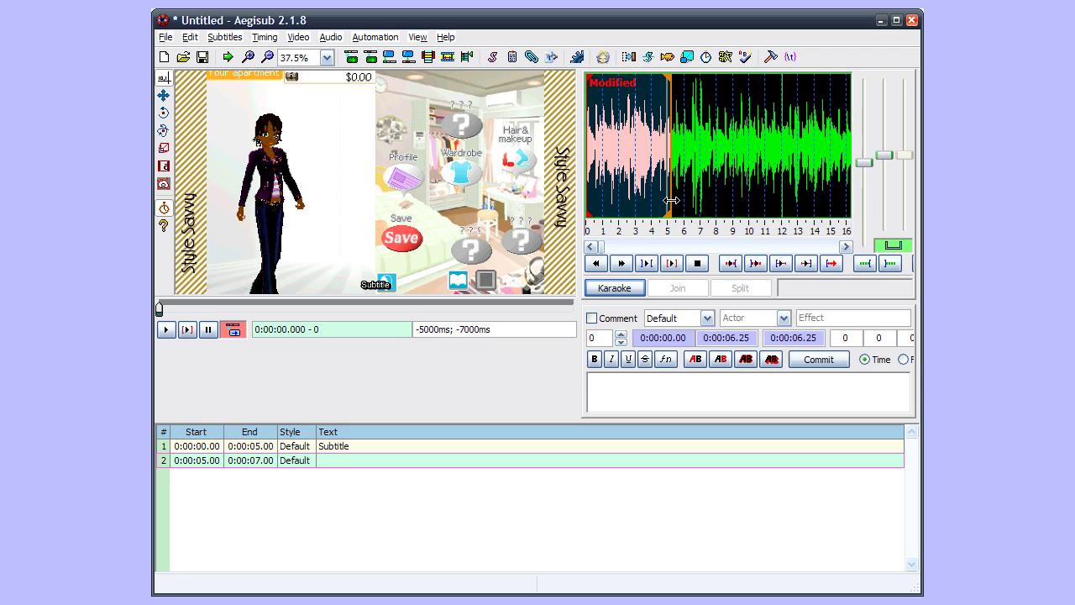
- Enter line 2 as 'Hey Everybody welcome back to Let's Fabstyle', correcting 'bakc', and commit it
left_click(644, 395)
type("Hey ")
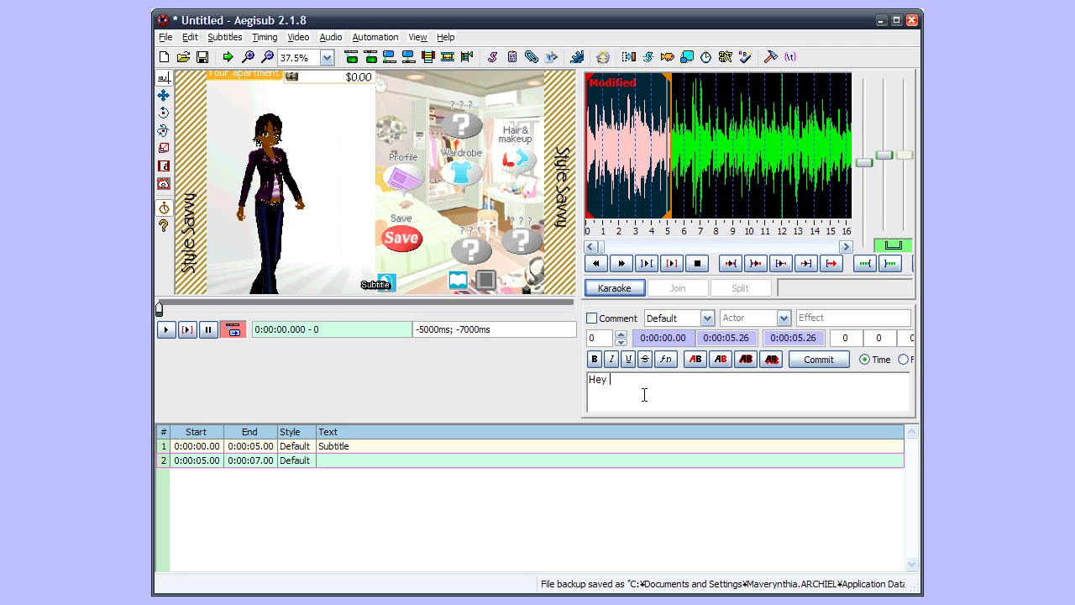
type("Everybody welcome bakc to Let's ")
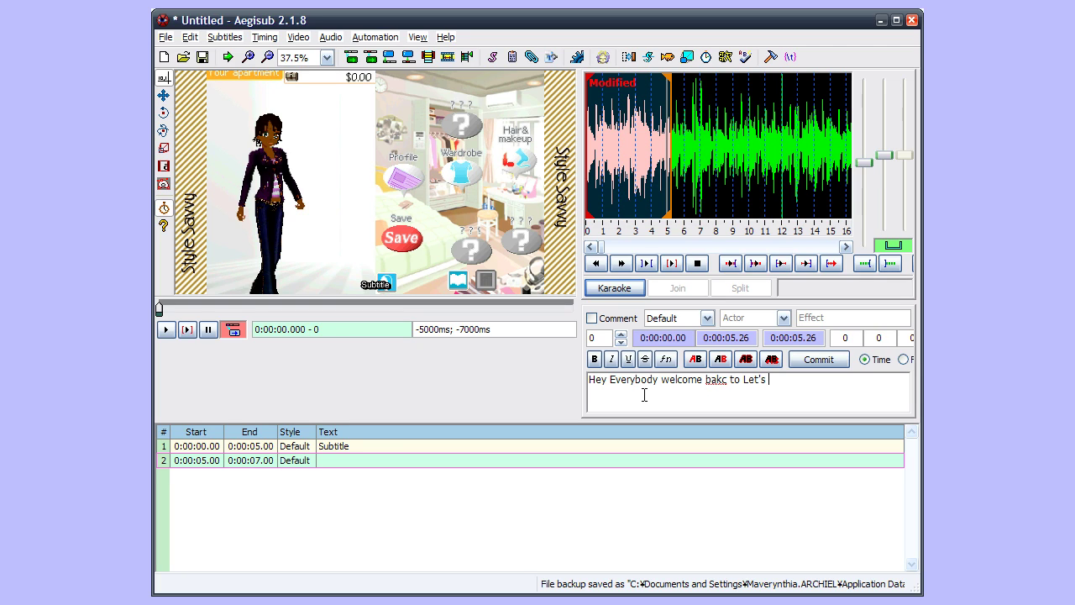
type("Fabstyle")
key("Left")
key("Left")
key("Left")
key("Left")
key("Left")
key("Left")
key("Left")
key("Left")
key("Left")
key("Left")
key("Left")
key("Left")
key("Left")
key("Left")
key("Left")
key("Left")
key("Left")
key("Left")
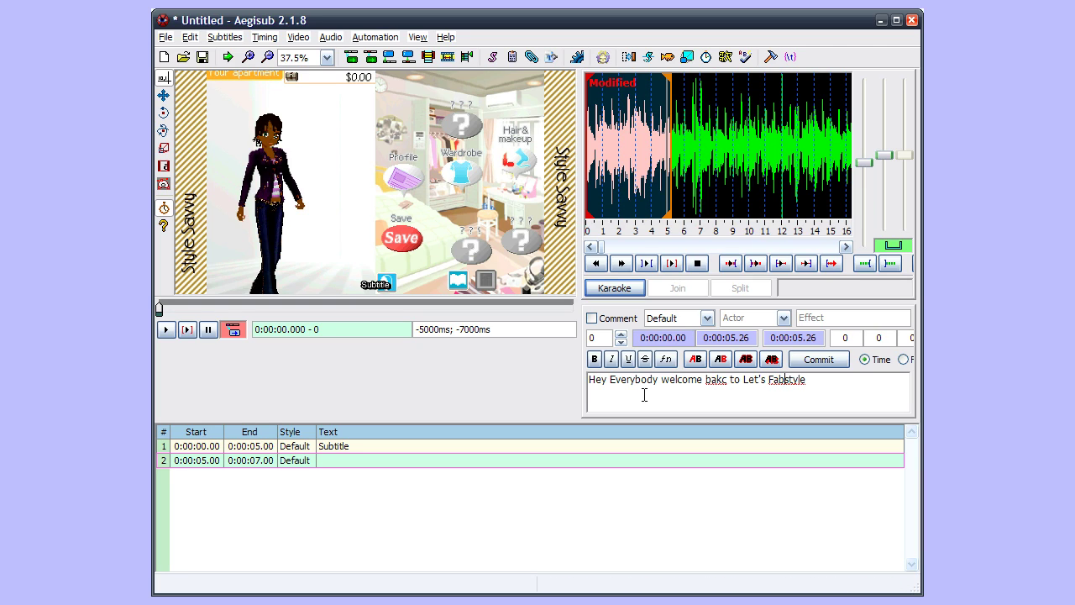
key("BackSpace")
key("BackSpace")
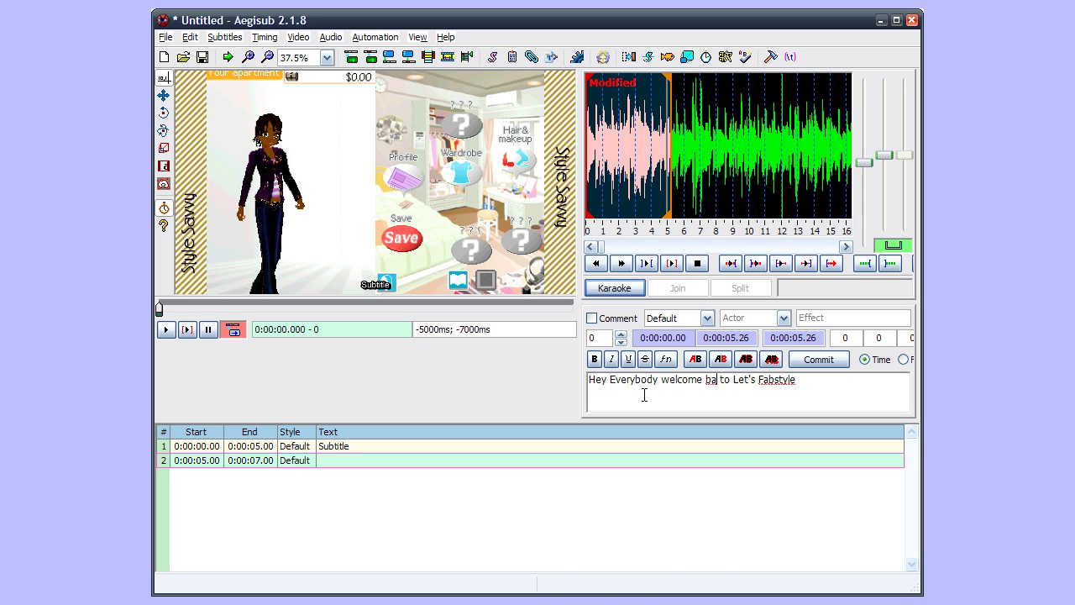
type("ck")
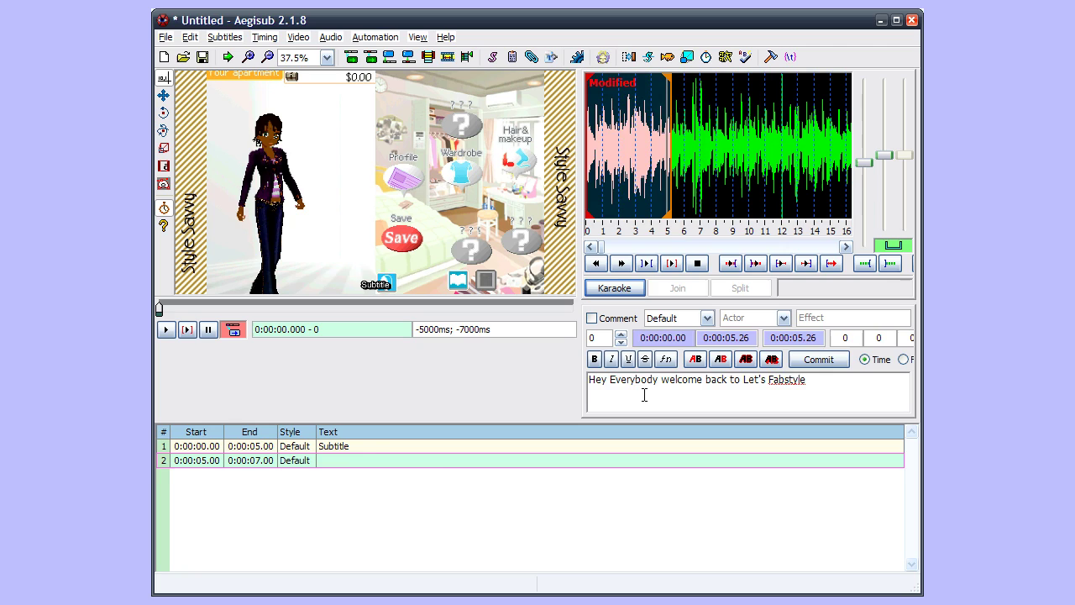
key("Return")
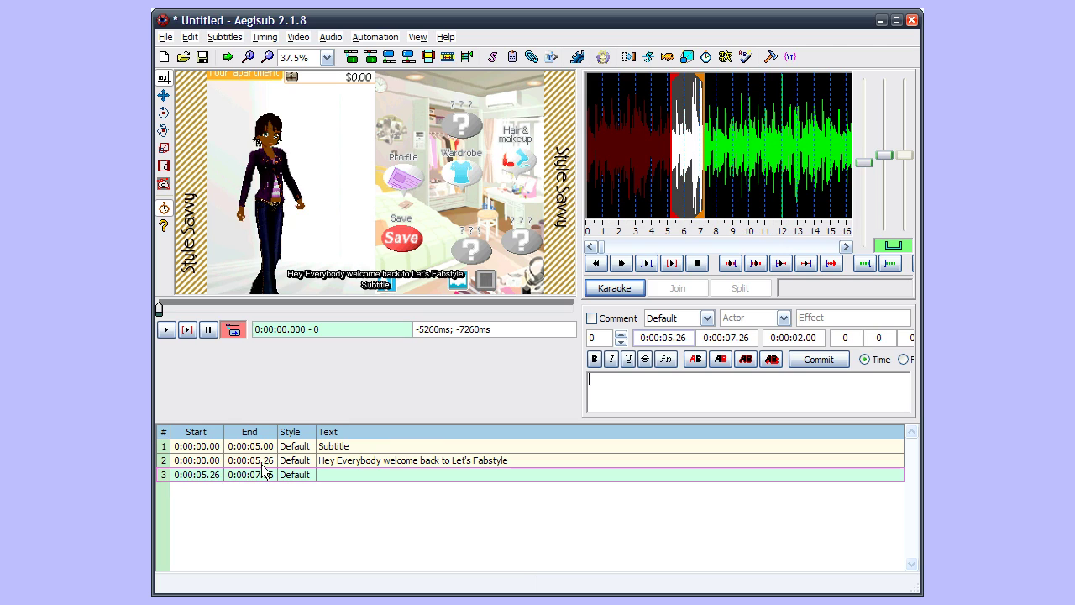
- Extend the welcome line's end from 0:00:05.26 to 0:00:08.90 using the waveform and End field
left_click(341, 462)
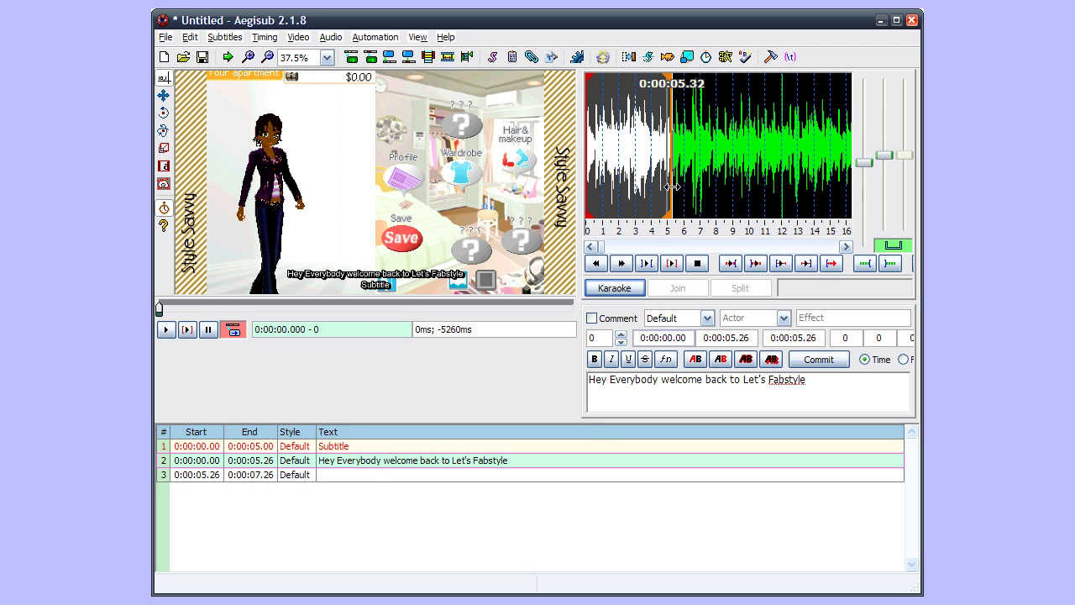
left_click_drag(671, 186, 714, 188)
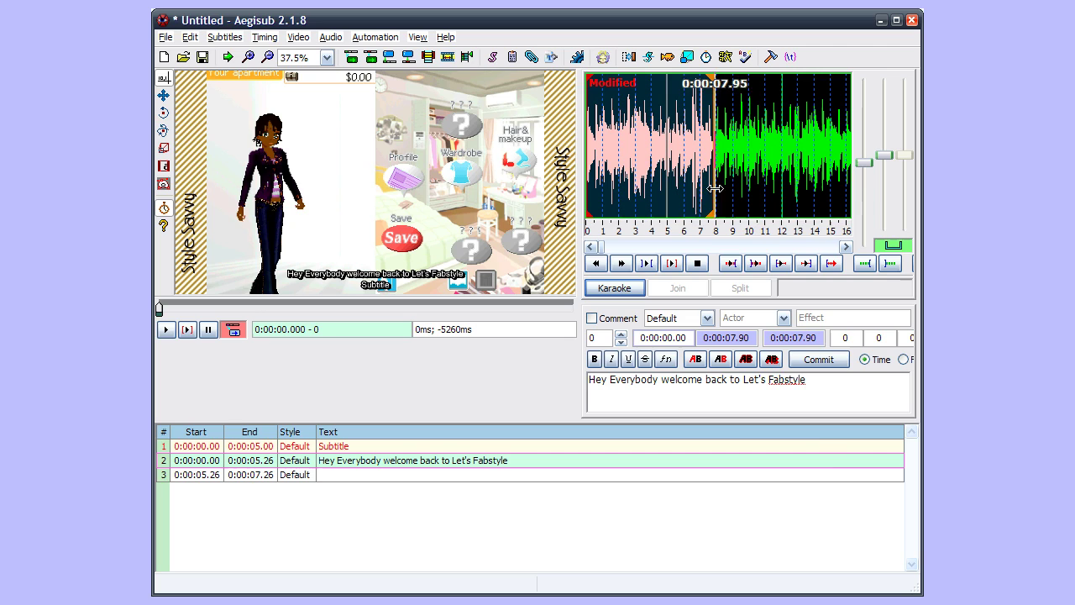
key("Return")
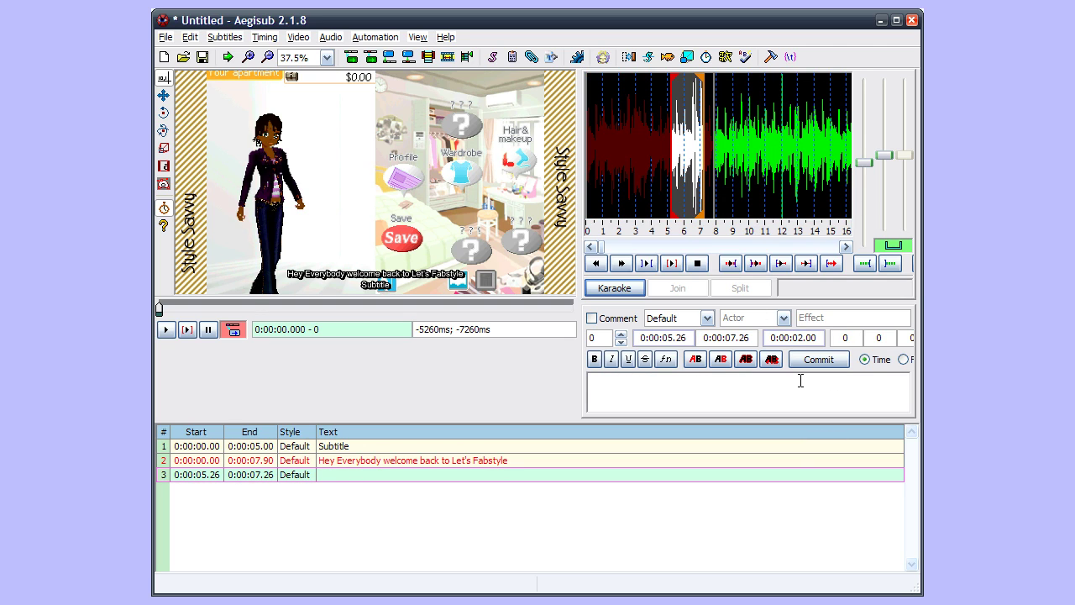
left_click(508, 461)
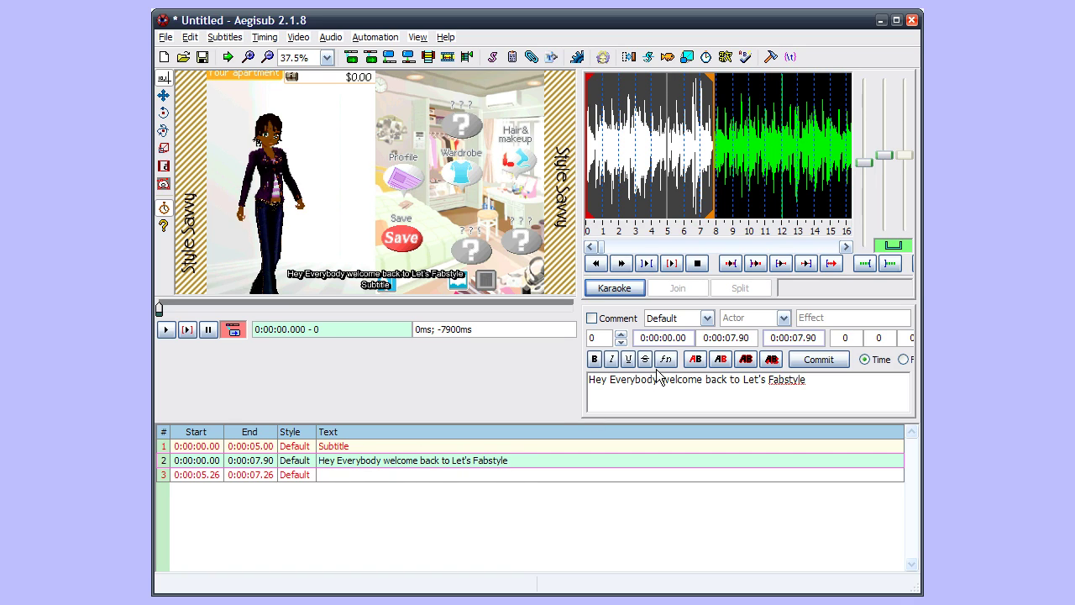
left_click(731, 337)
type("8")
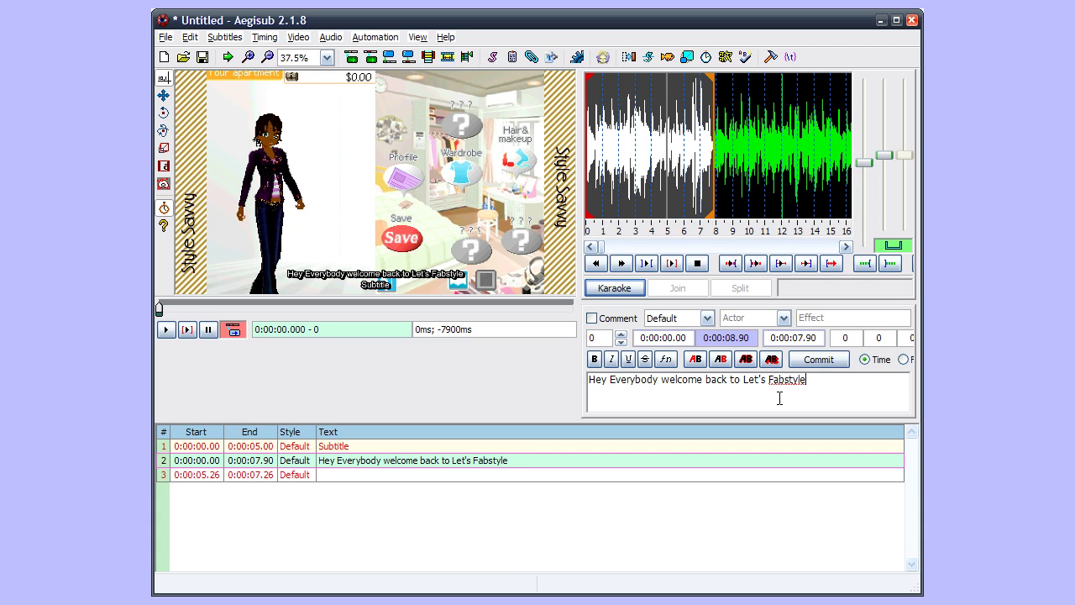
key("Return")
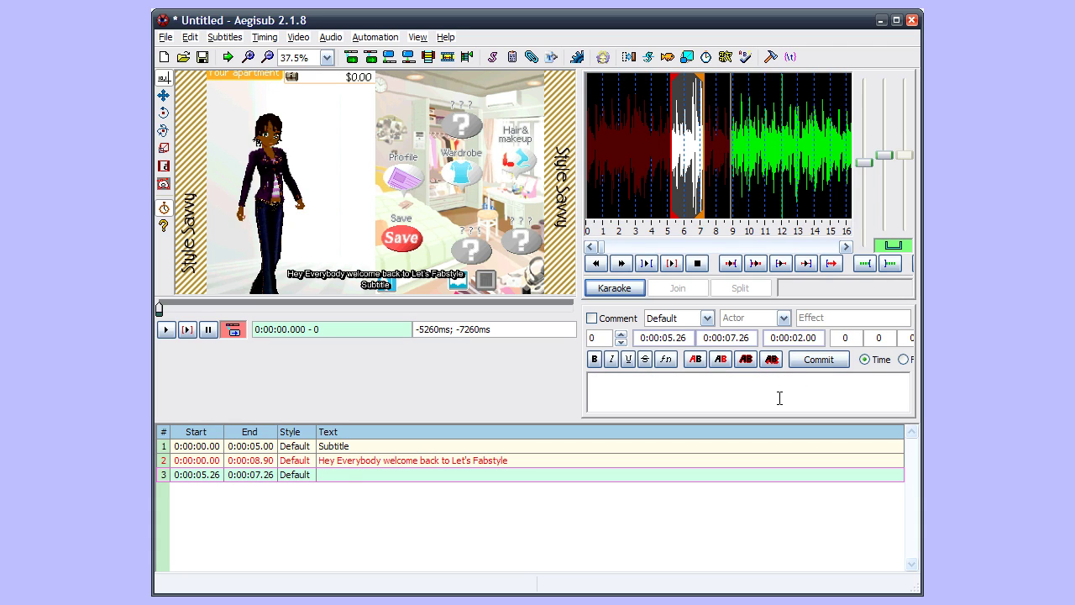
left_click(264, 467)
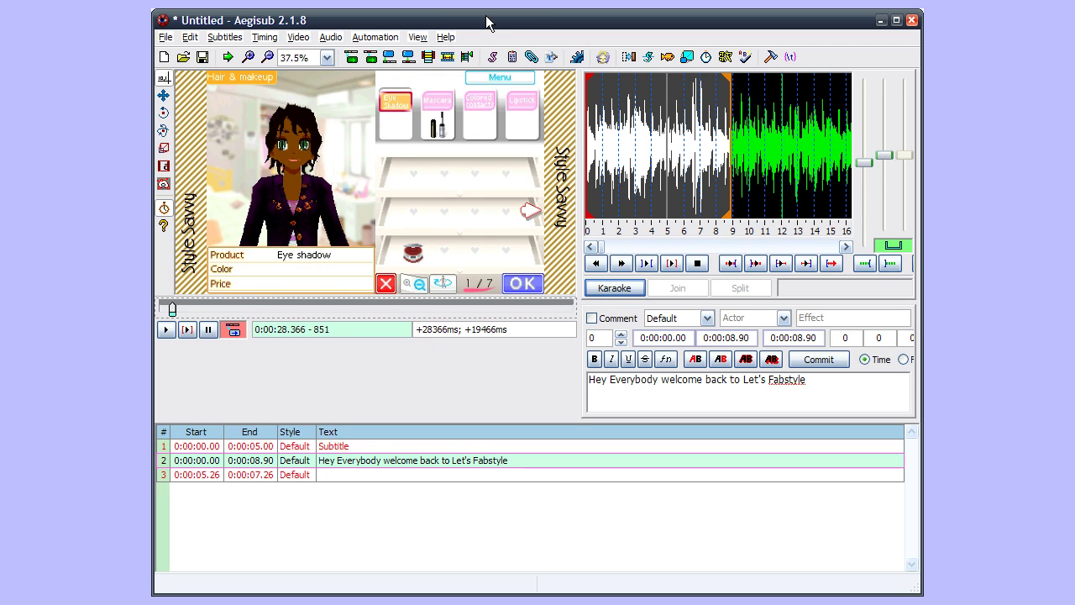
left_click(419, 37)
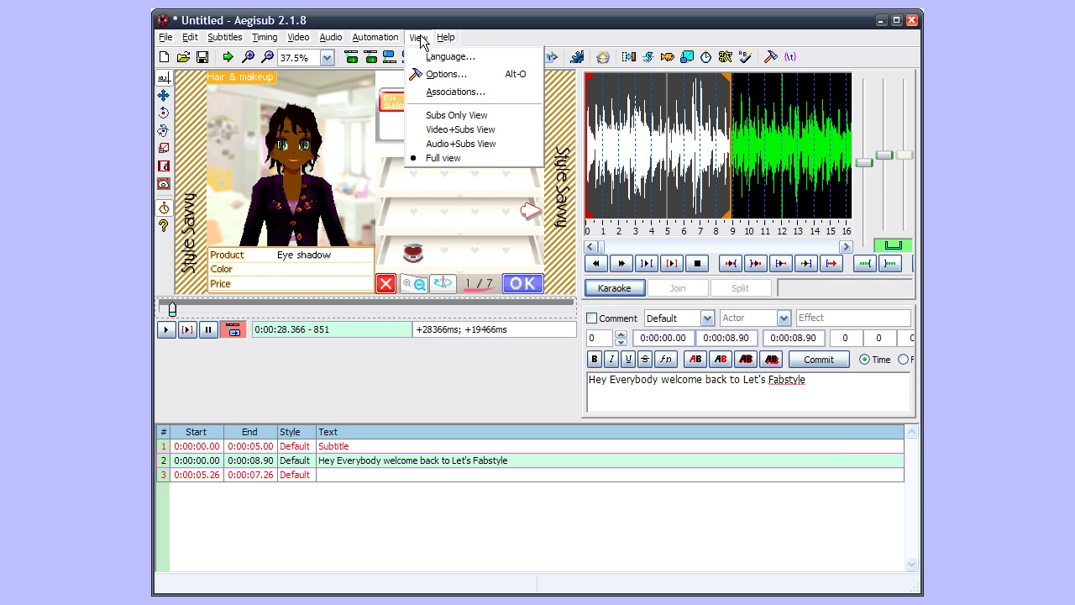
left_click(435, 76)
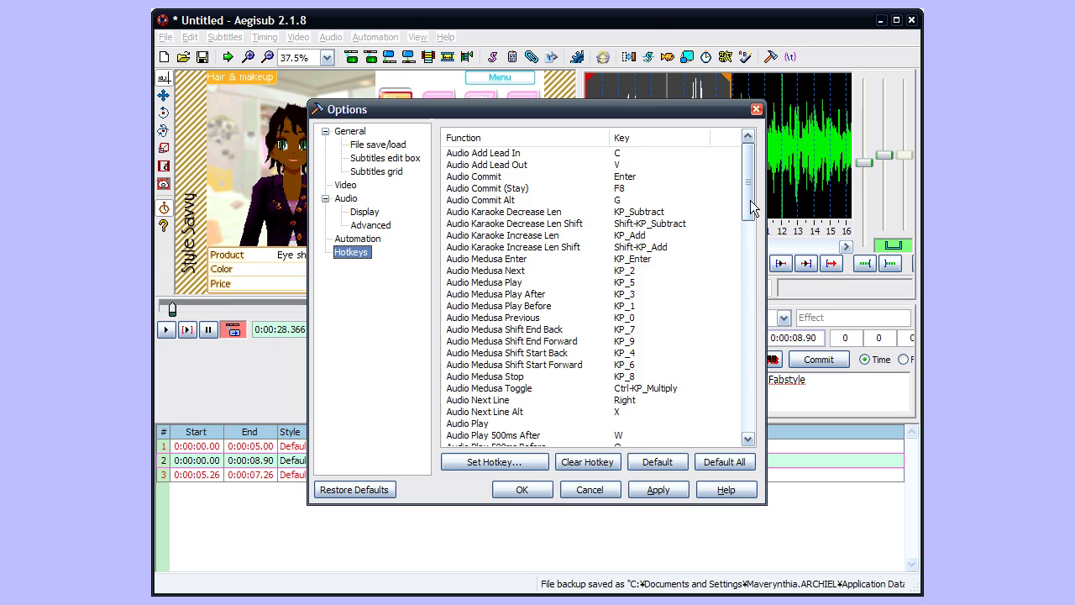
left_click_drag(747, 199, 734, 363)
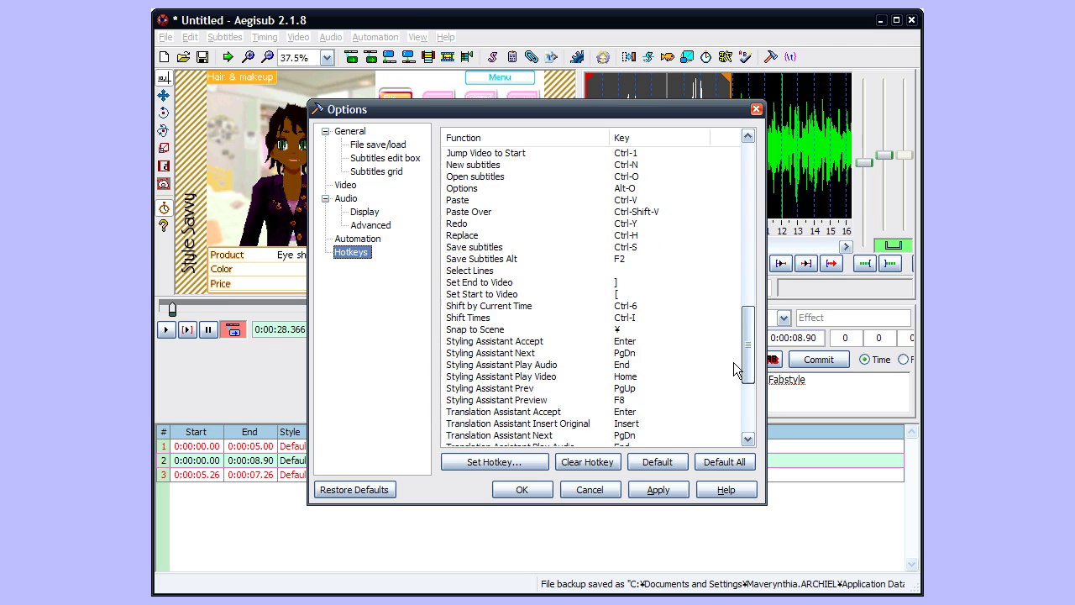
left_click(477, 285)
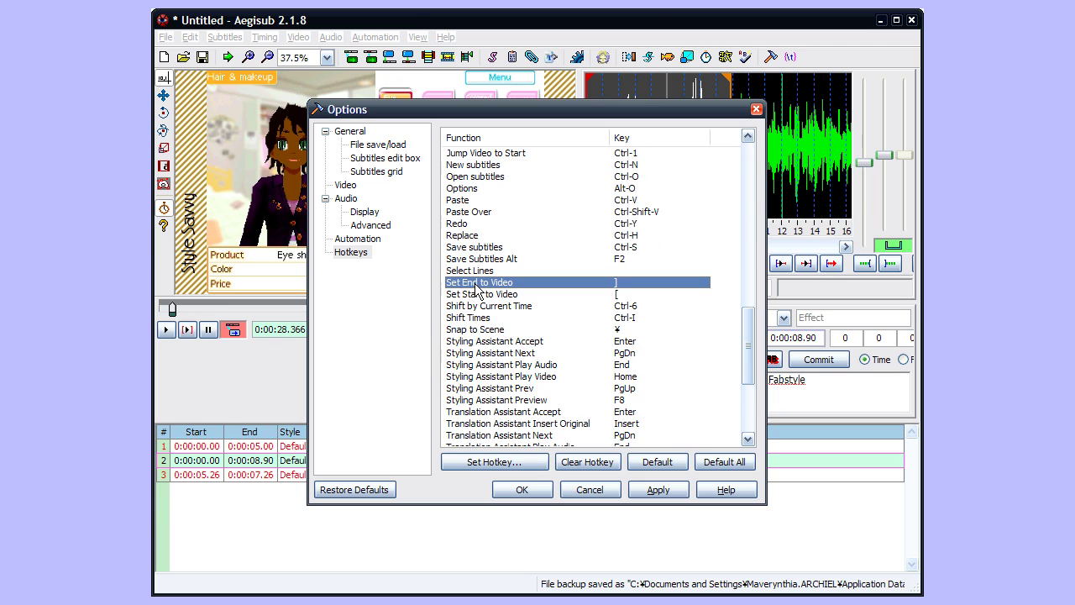
left_click(474, 296)
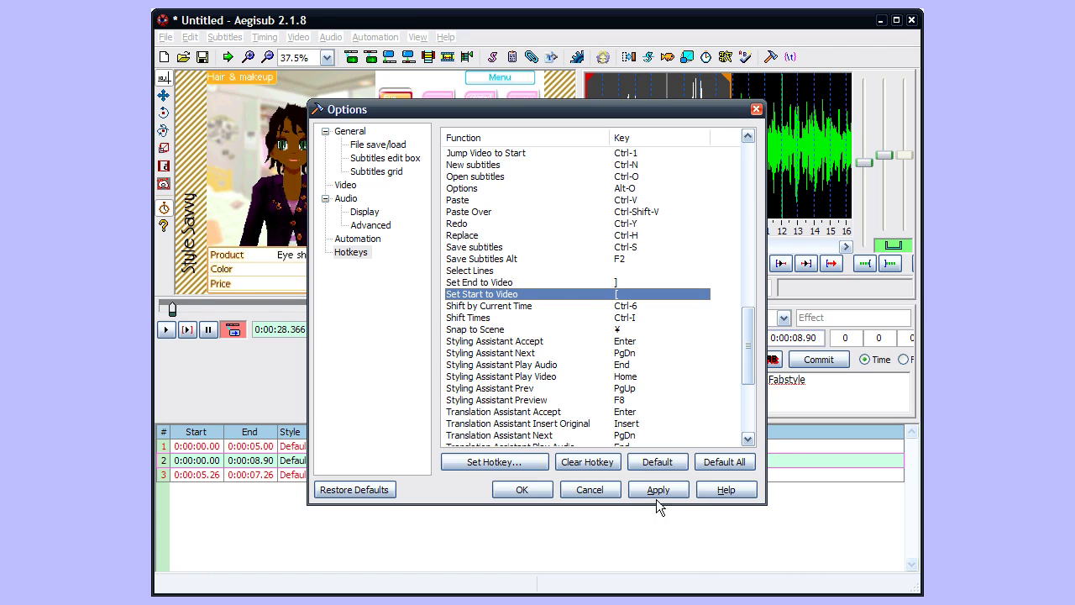
left_click(588, 490)
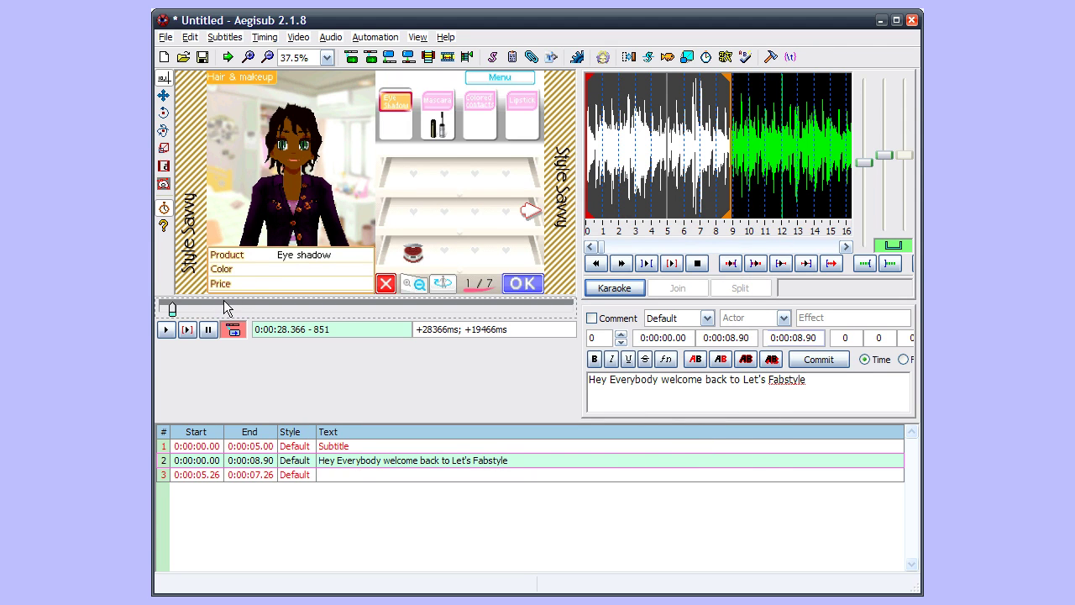
- Set the welcome line's start and end to video times 0:00:28.34 and 0:02:43.64
key("ctrl+3")
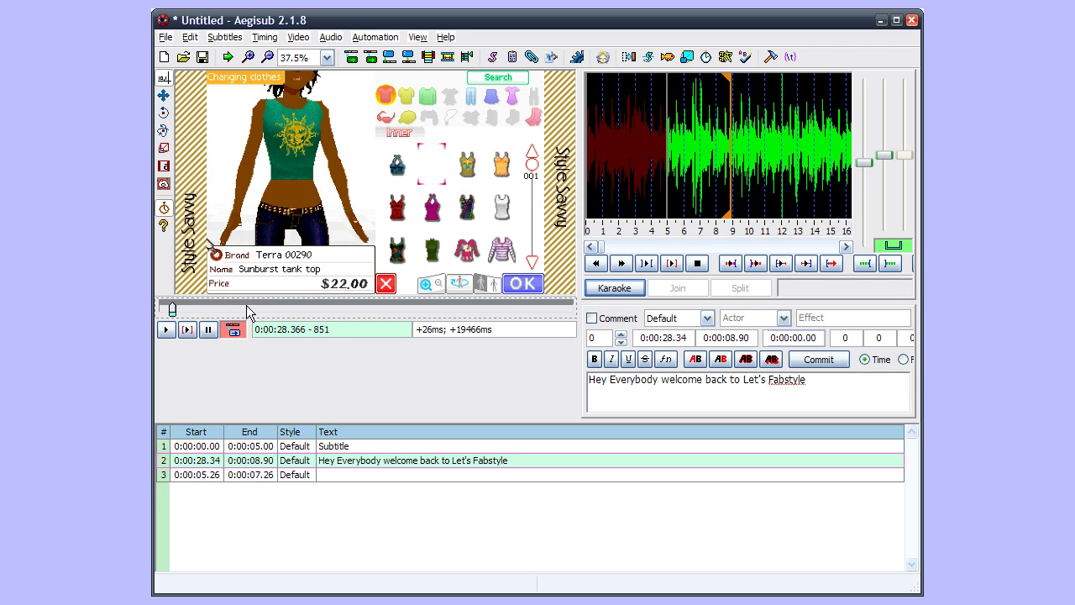
left_click(247, 304)
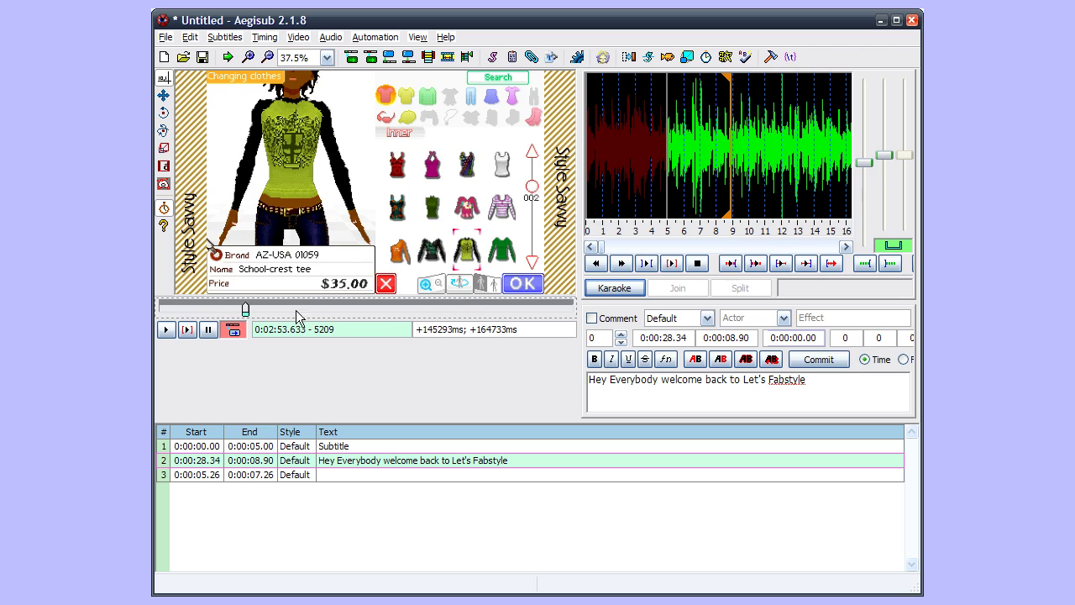
key("ctrl+4")
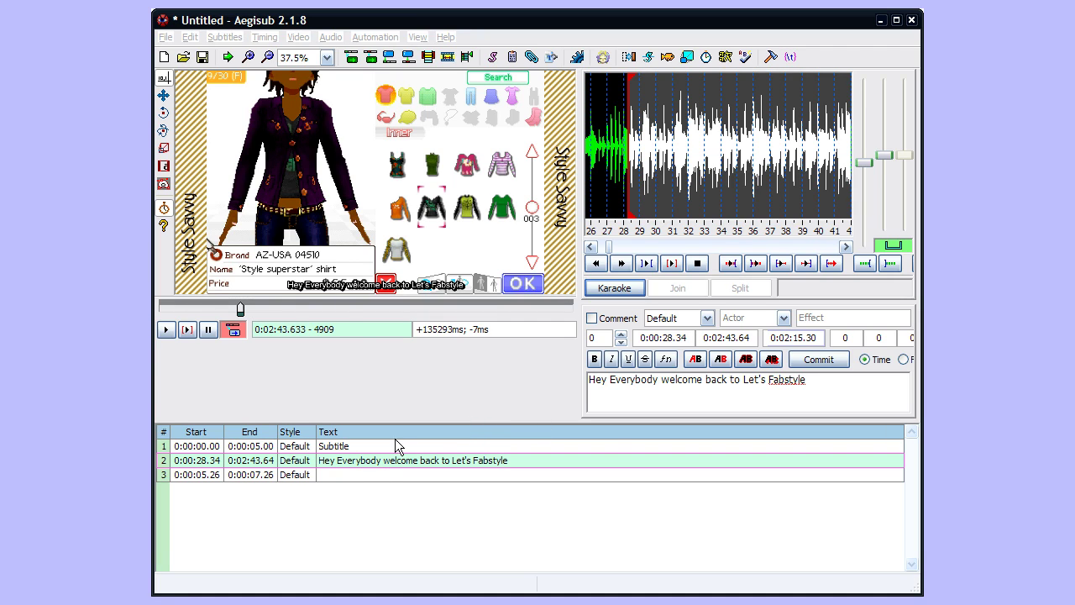
- Start the File > Export Subtitles export with no filters and UTF-8 encoding
left_click(165, 37)
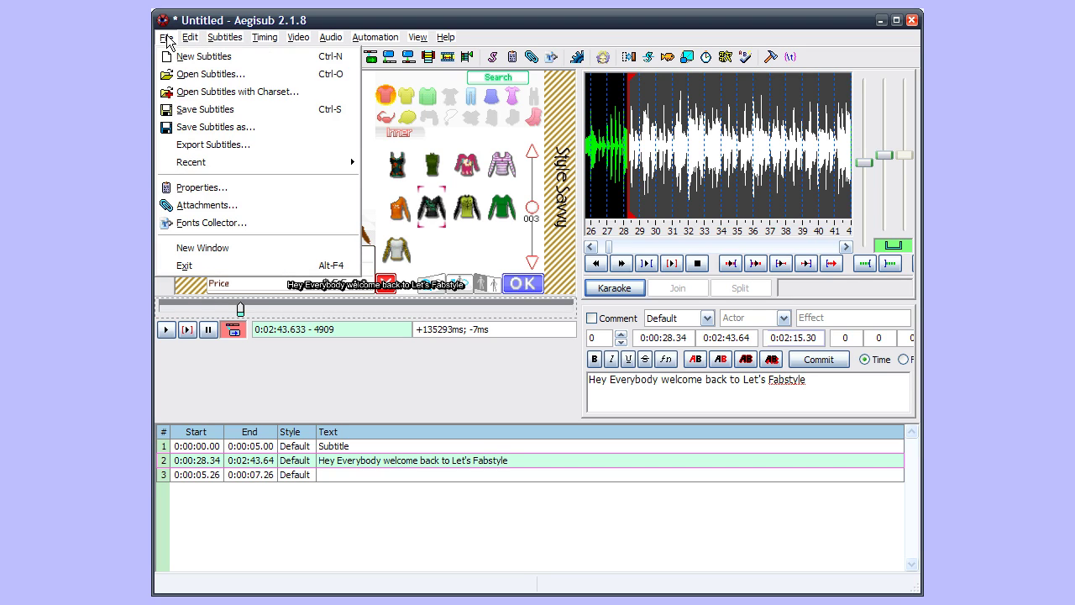
left_click(223, 145)
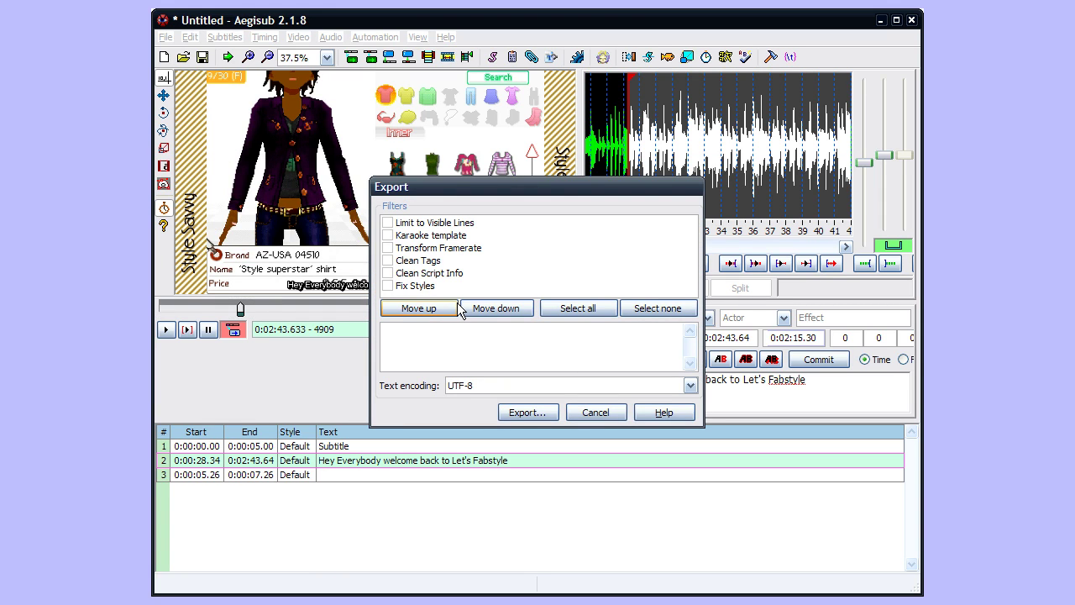
left_click(435, 225)
left_click_drag(436, 231, 436, 300)
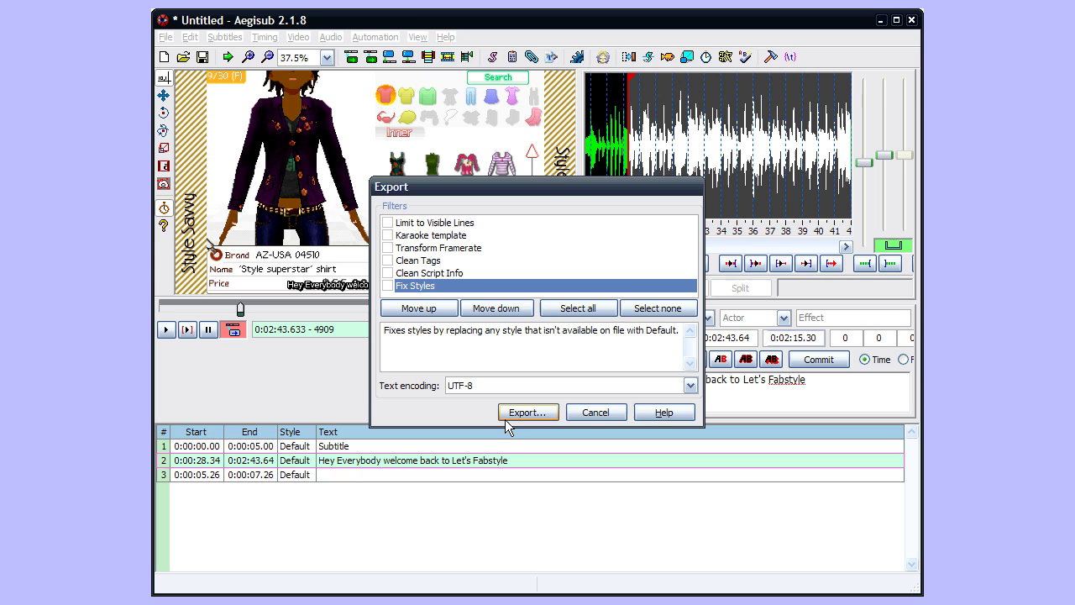
left_click(691, 386)
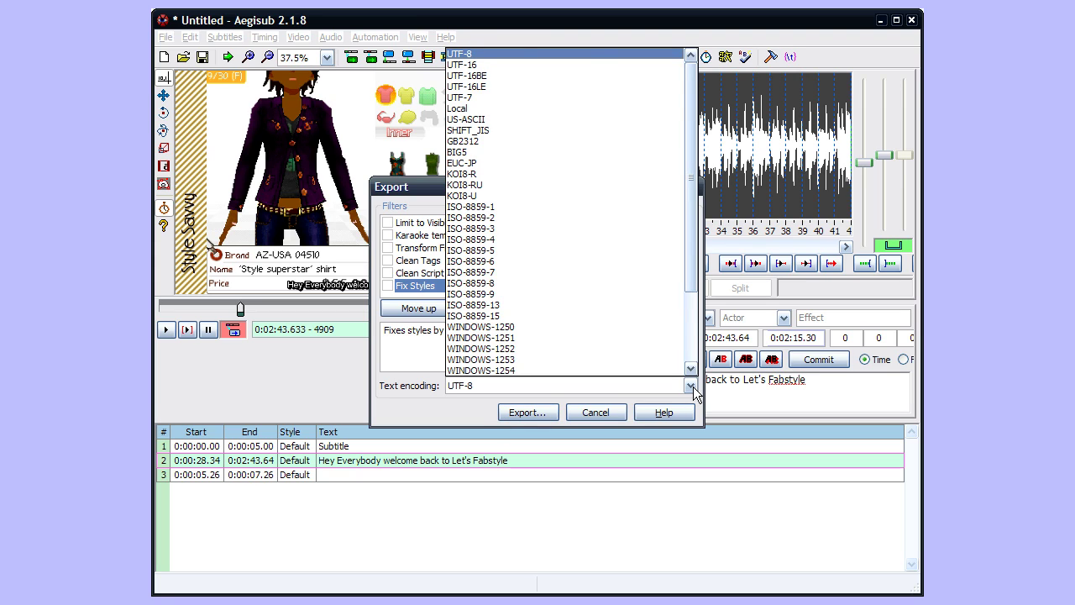
left_click(693, 386)
left_click(536, 411)
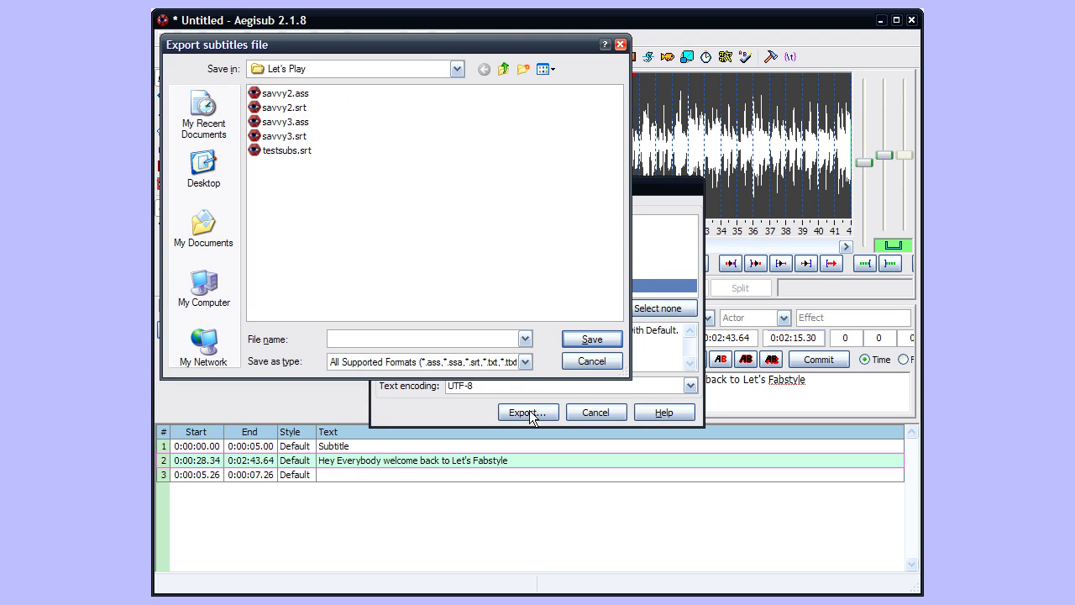
- Save the export over the existing testsubs.srt, confirming the replacement
left_click(284, 152)
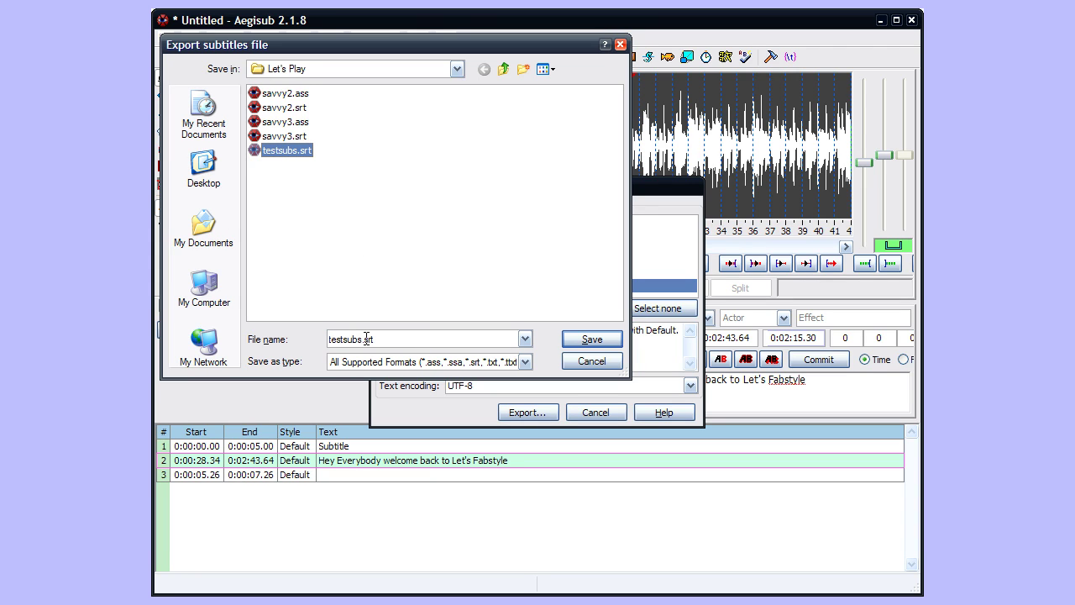
left_click(605, 345)
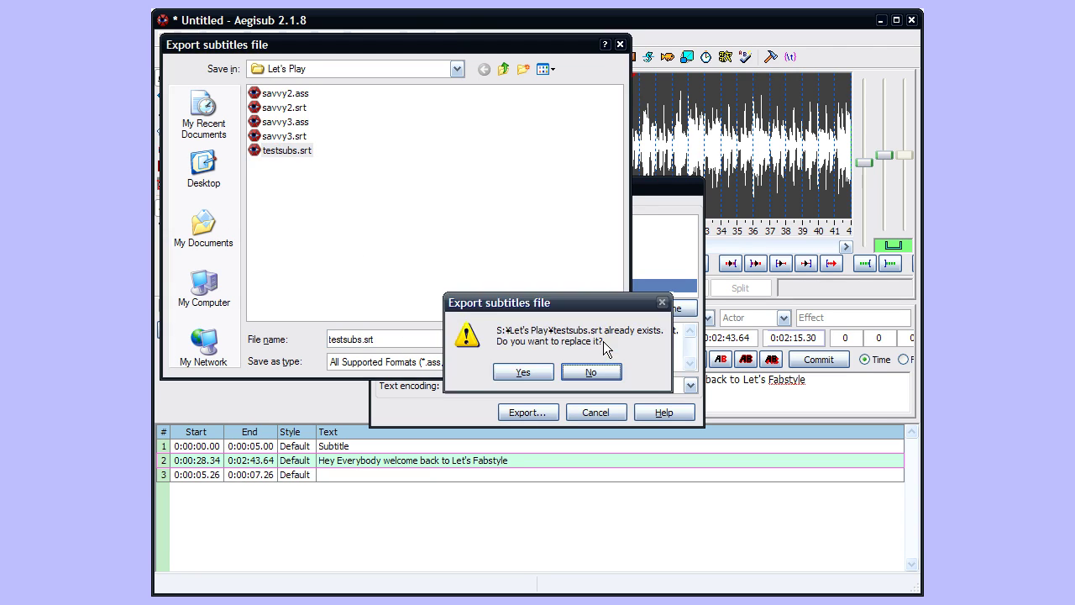
left_click(529, 367)
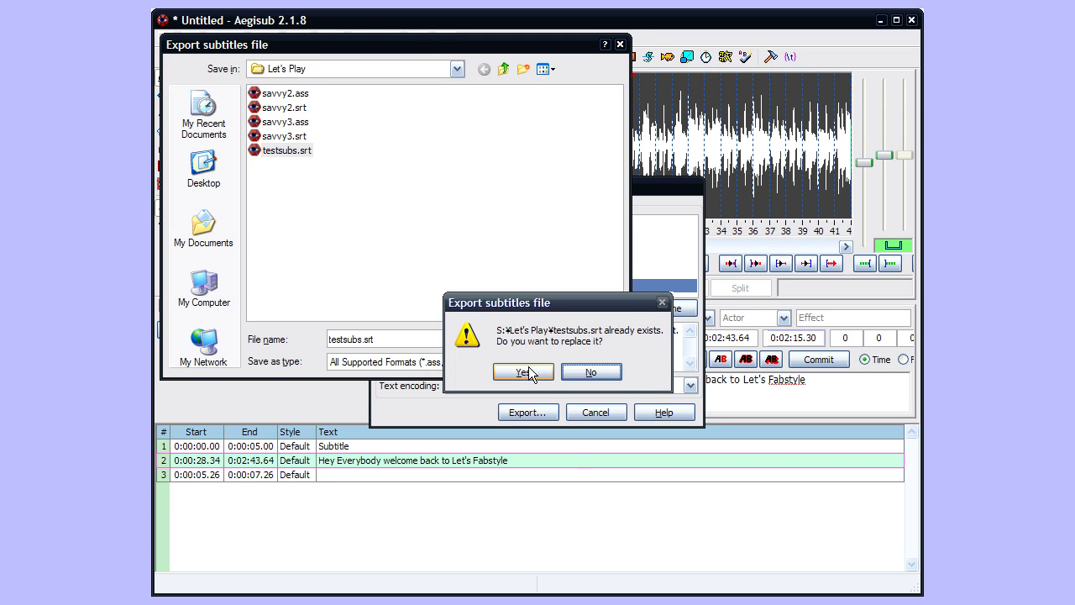